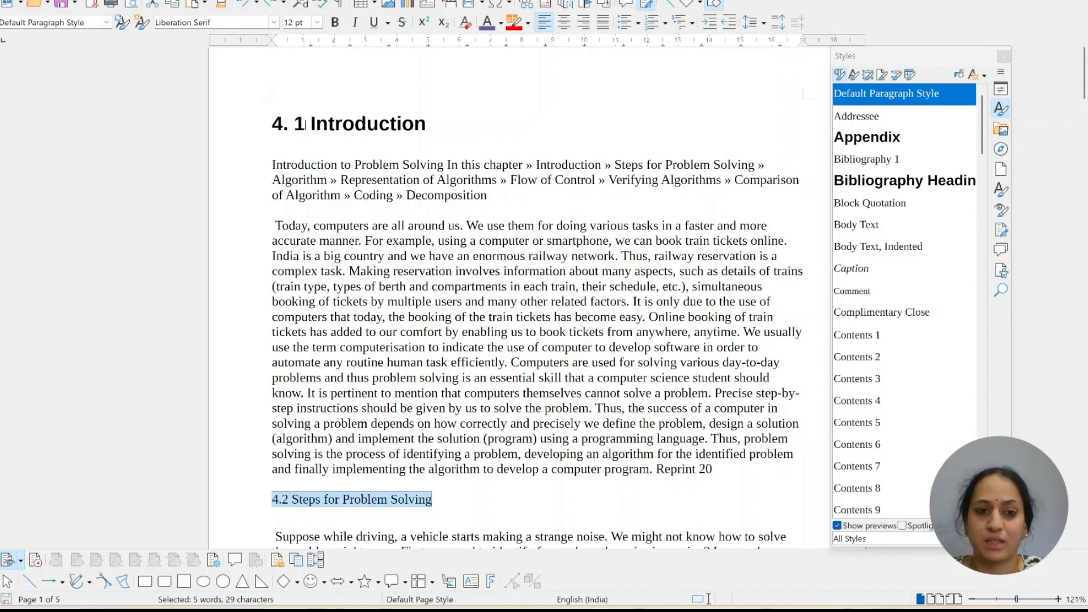
Apply the Heading 1 style to the "4. 1 Introduction" and "4.2 Steps for Problem Solving" lines
{"action": "left_click_drag", "start_coordinate": [272, 125], "coordinate": [425, 136]}
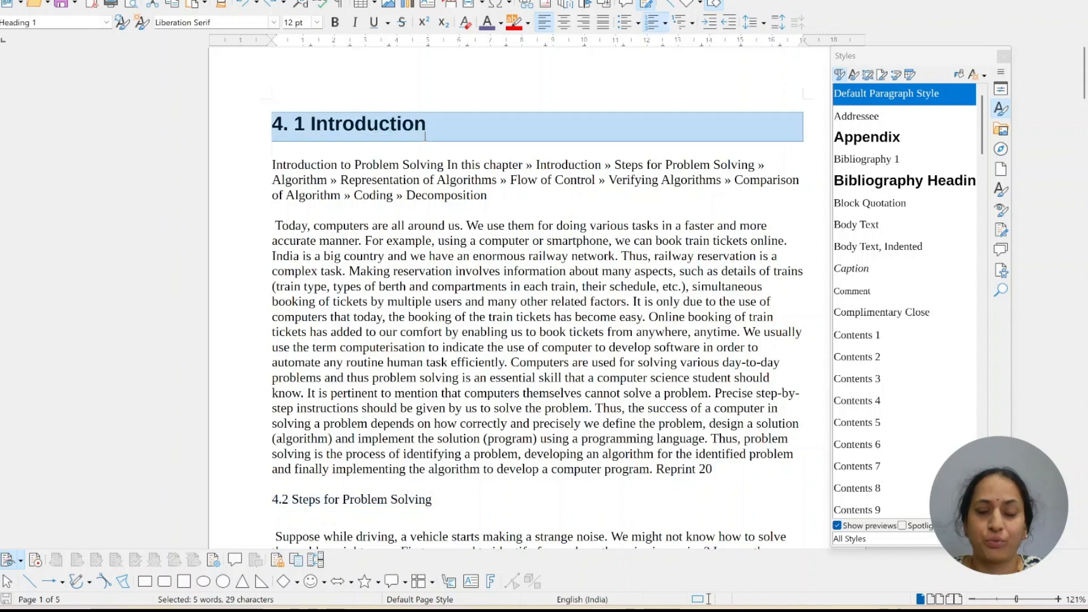
{"action": "key", "text": "ctrl+1"}
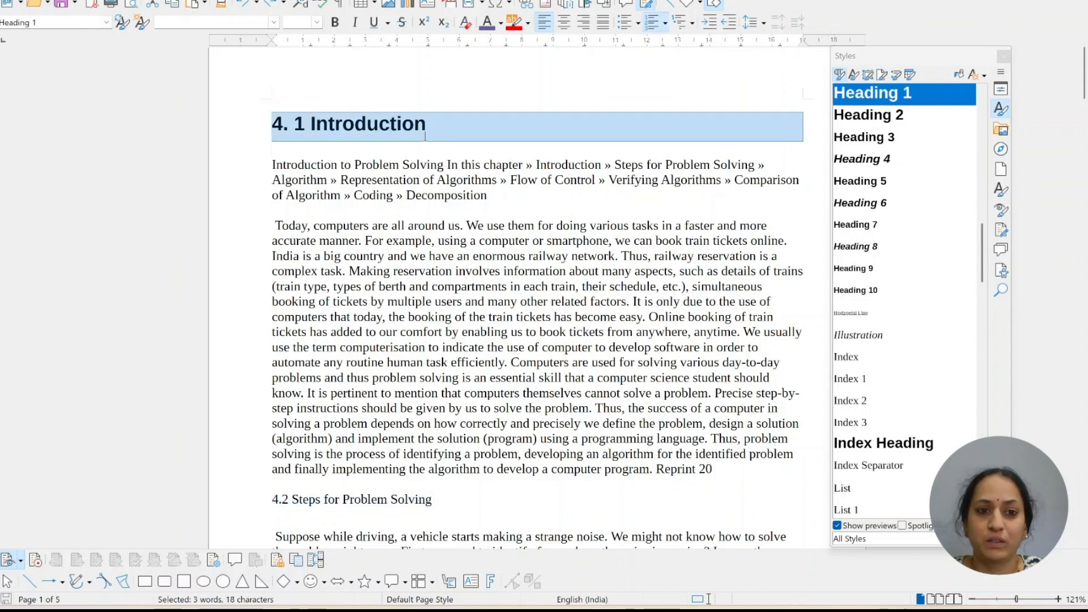
{"action": "left_click", "coordinate": [853, 97]}
{"action": "scroll", "coordinate": [601, 164], "scroll_direction": "down", "scroll_amount": 3}
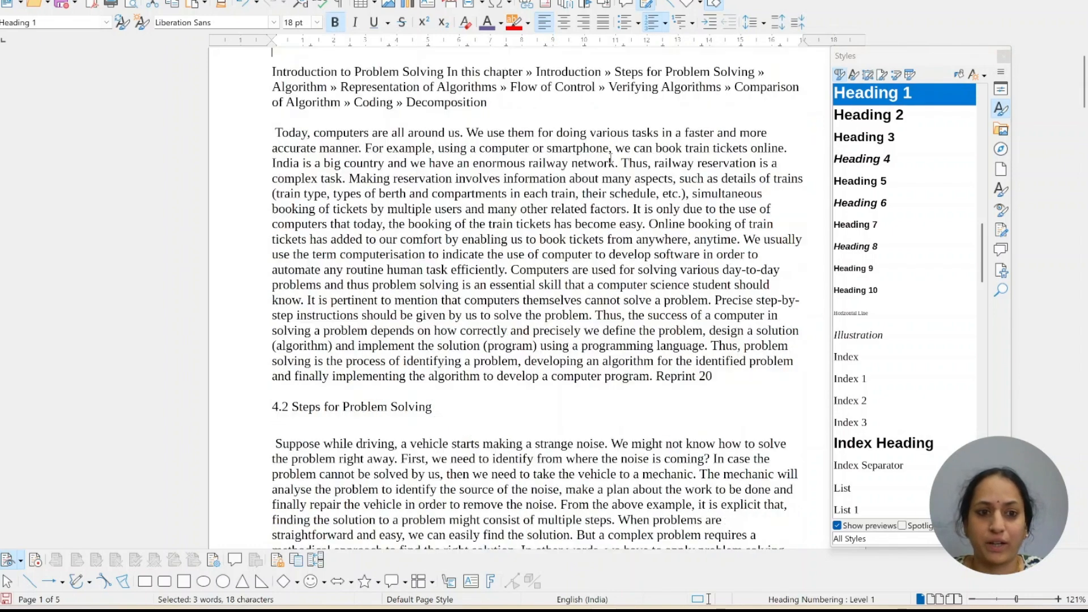
{"action": "left_click_drag", "start_coordinate": [273, 245], "coordinate": [426, 254]}
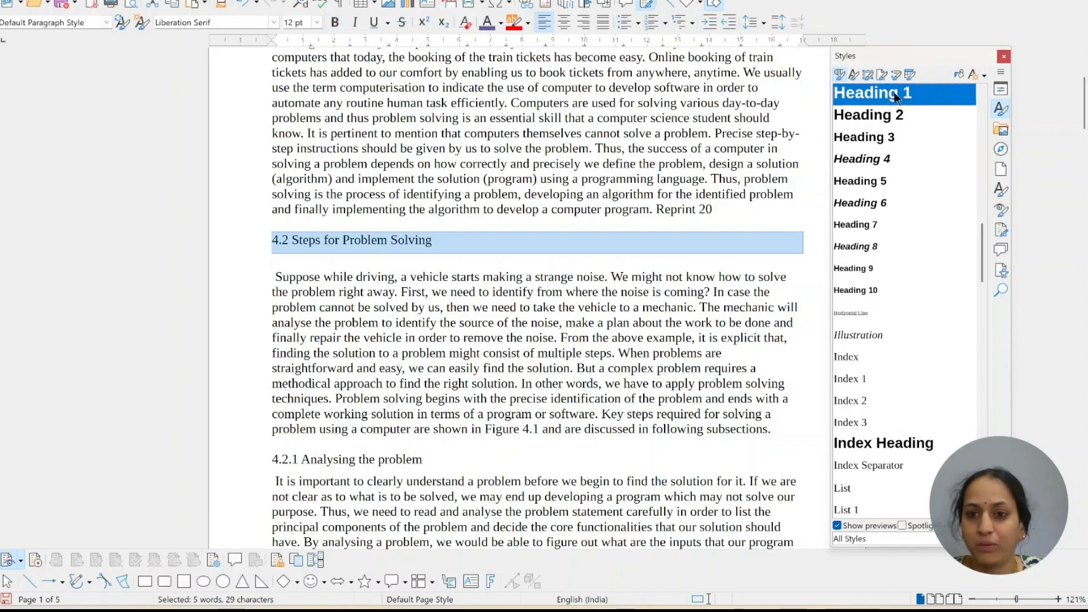
{"action": "double_click", "coordinate": [895, 94]}
Apply the Heading 2 style to the "4.2.1 Analysing the problem" line
{"action": "scroll", "coordinate": [660, 232], "scroll_direction": "down", "scroll_amount": 3}
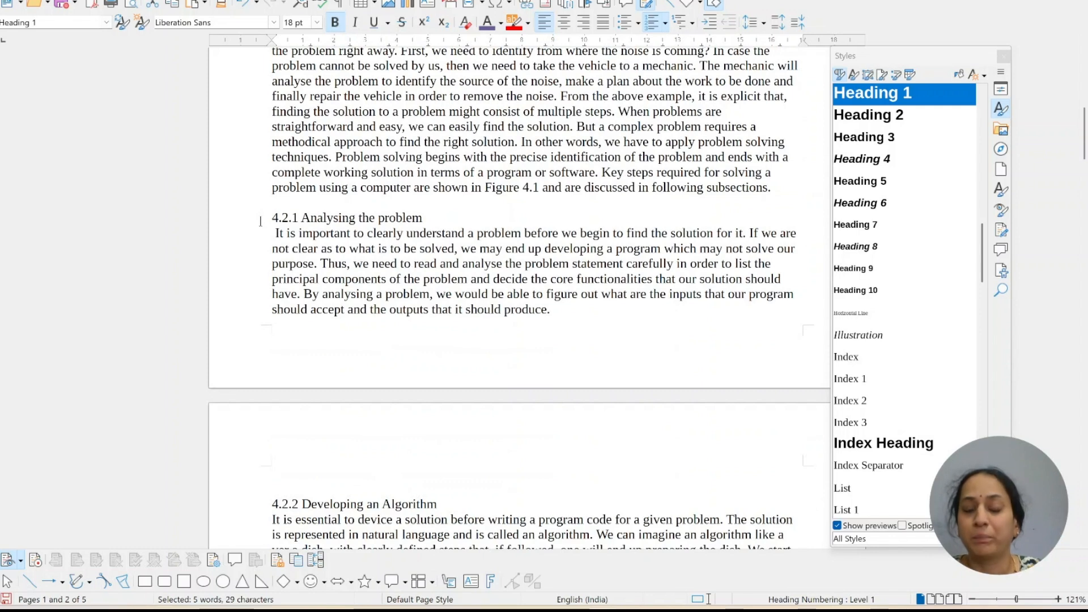
{"action": "left_click_drag", "start_coordinate": [260, 220], "coordinate": [437, 215]}
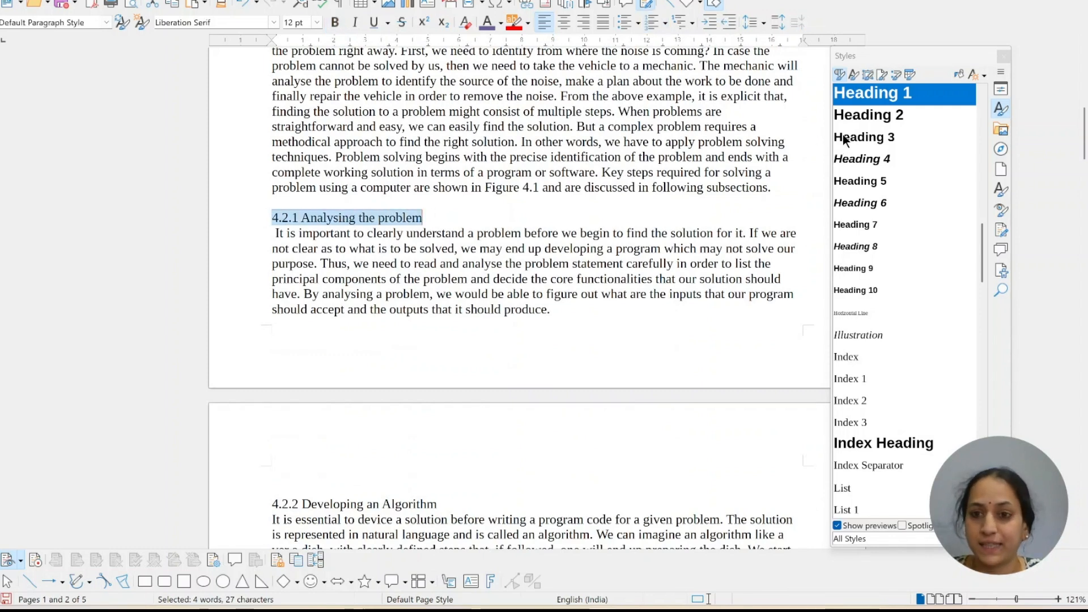
{"action": "scroll", "coordinate": [865, 210], "scroll_direction": "down", "scroll_amount": 6}
{"action": "scroll", "coordinate": [862, 216], "scroll_direction": "down", "scroll_amount": 6}
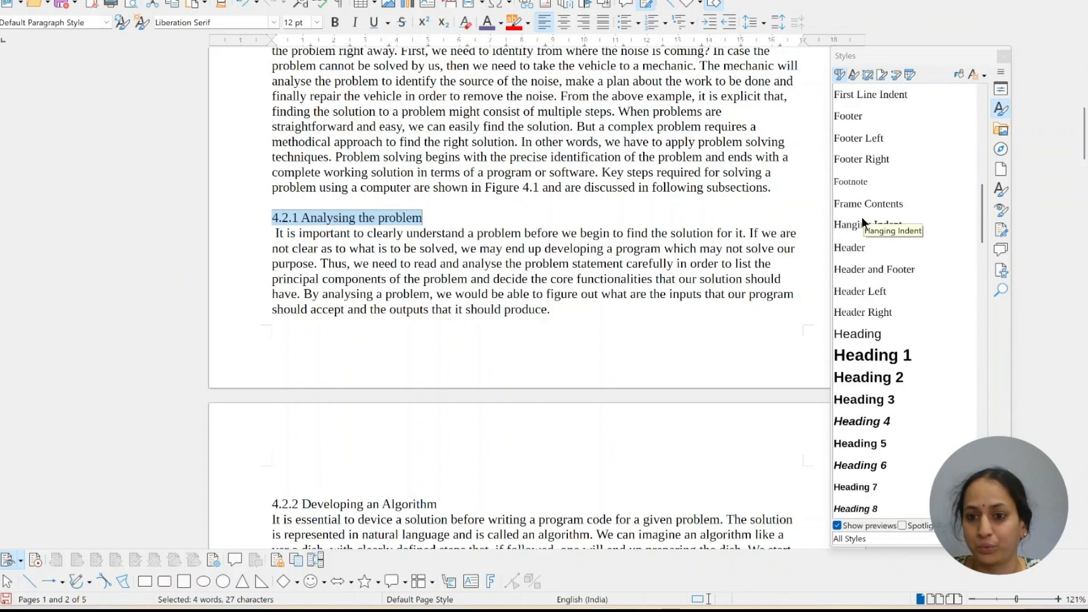
{"action": "double_click", "coordinate": [865, 180]}
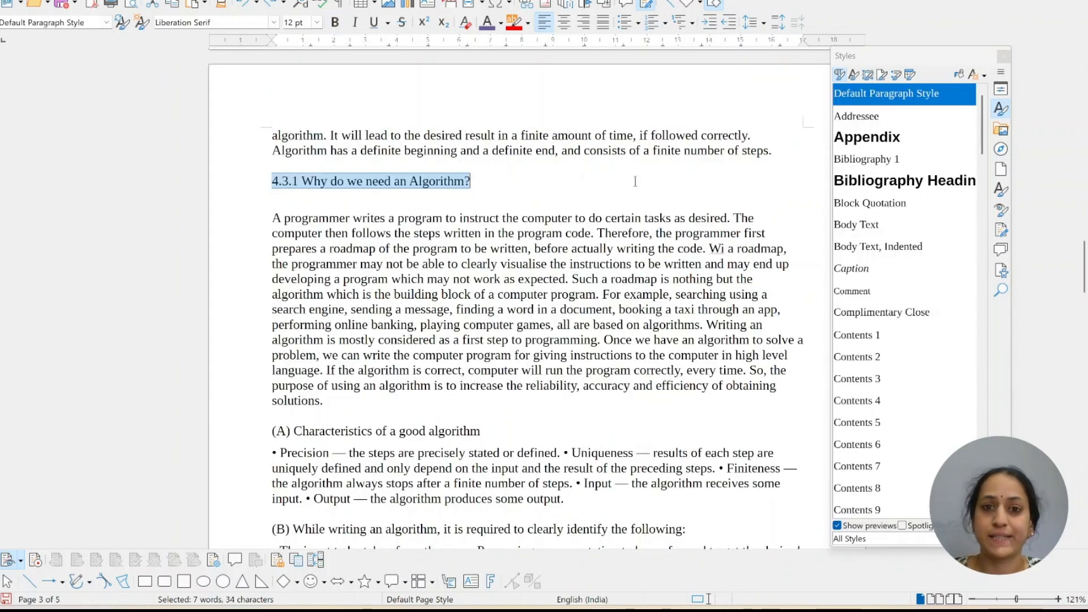
Apply the Heading 2 style to the "4.3.1 Why do we need an Algorithm?" line
{"action": "left_click", "coordinate": [267, 182]}
{"action": "left_click_drag", "start_coordinate": [265, 182], "coordinate": [515, 187]}
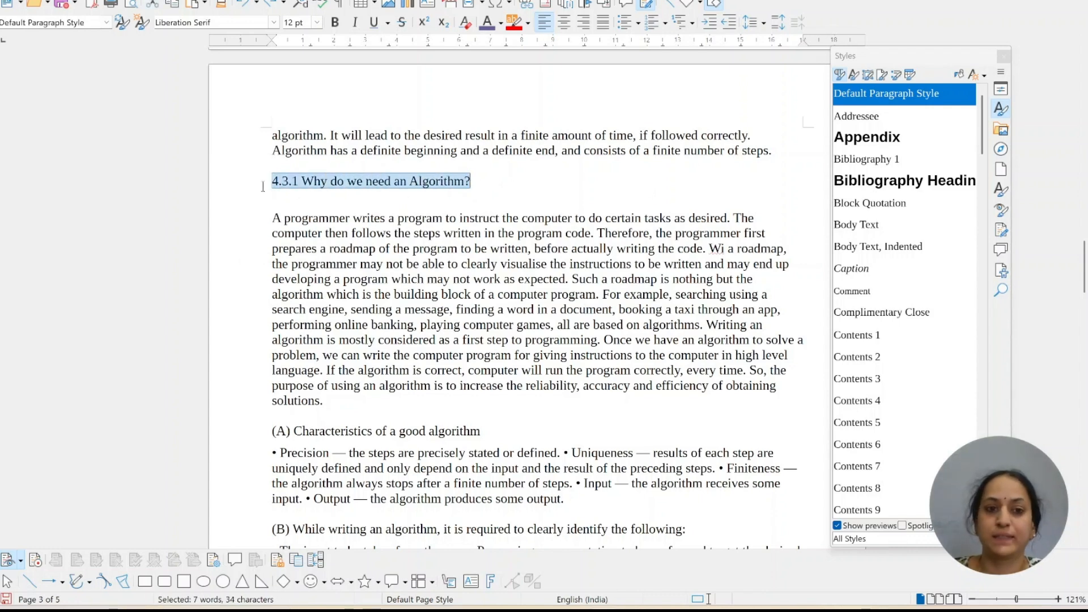
{"action": "scroll", "coordinate": [906, 238], "scroll_direction": "down", "scroll_amount": 6}
{"action": "scroll", "coordinate": [899, 242], "scroll_direction": "down", "scroll_amount": 5}
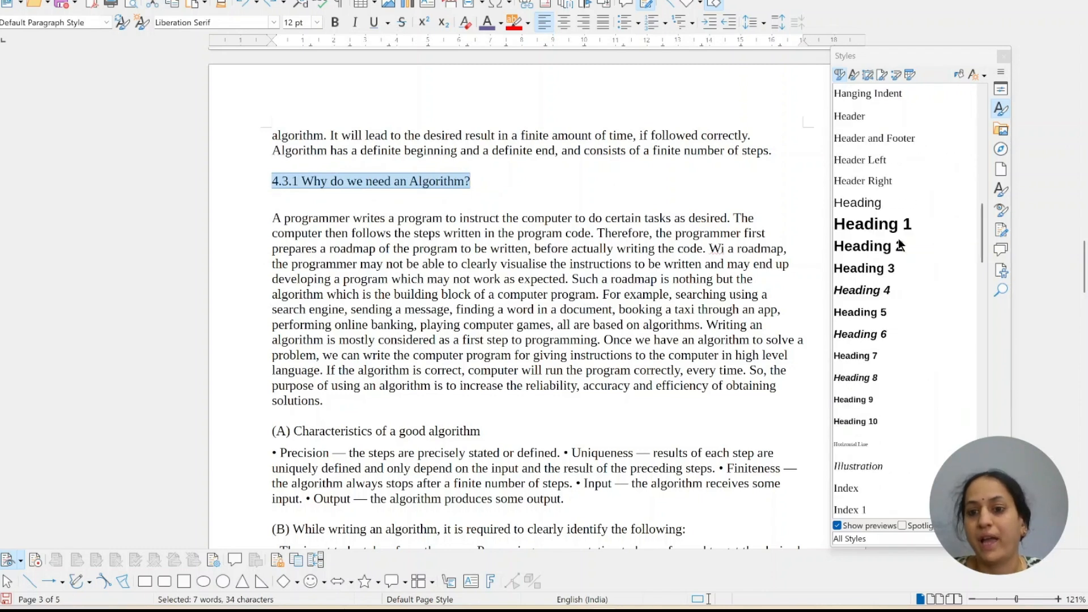
{"action": "double_click", "coordinate": [895, 248]}
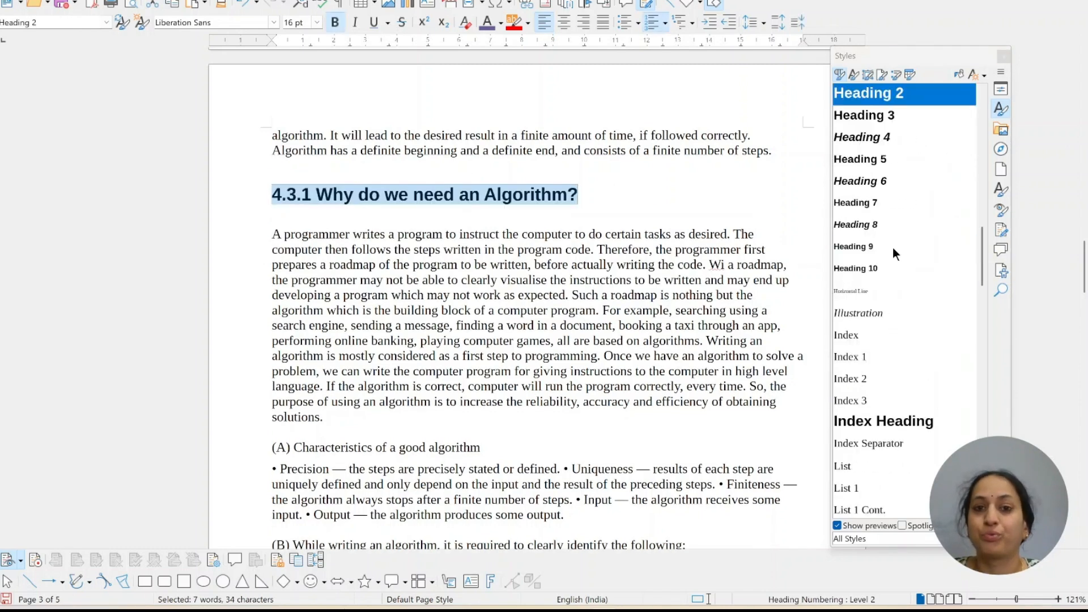
Apply the Heading 3 style to the "(A) Characteristics of a good algorithm" line
{"action": "scroll", "coordinate": [442, 291], "scroll_direction": "down", "scroll_amount": 3}
{"action": "scroll", "coordinate": [441, 292], "scroll_direction": "down", "scroll_amount": 2}
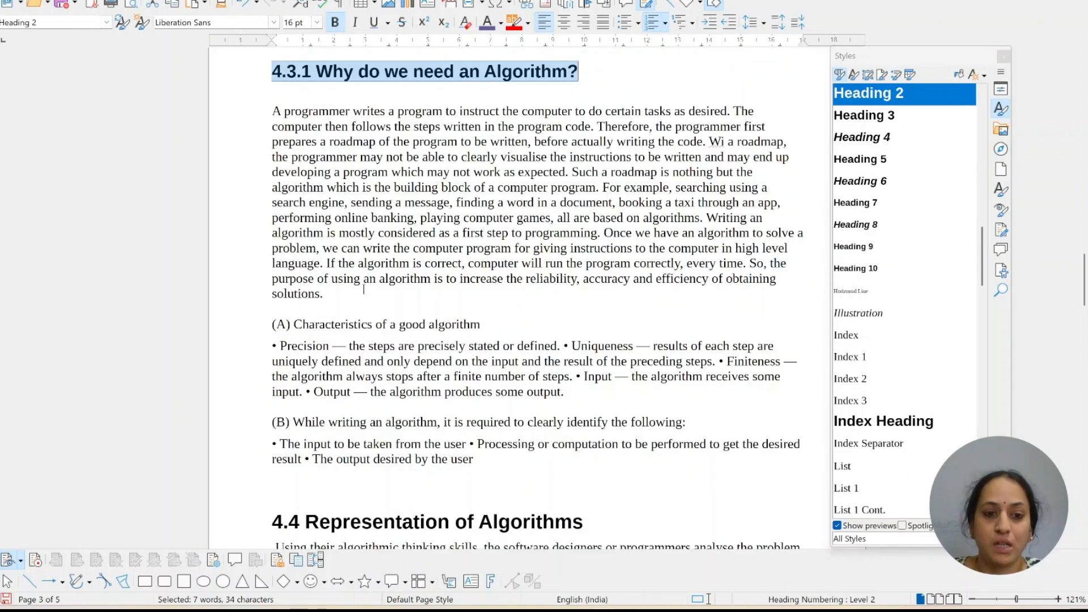
{"action": "left_click_drag", "start_coordinate": [272, 324], "coordinate": [484, 324]}
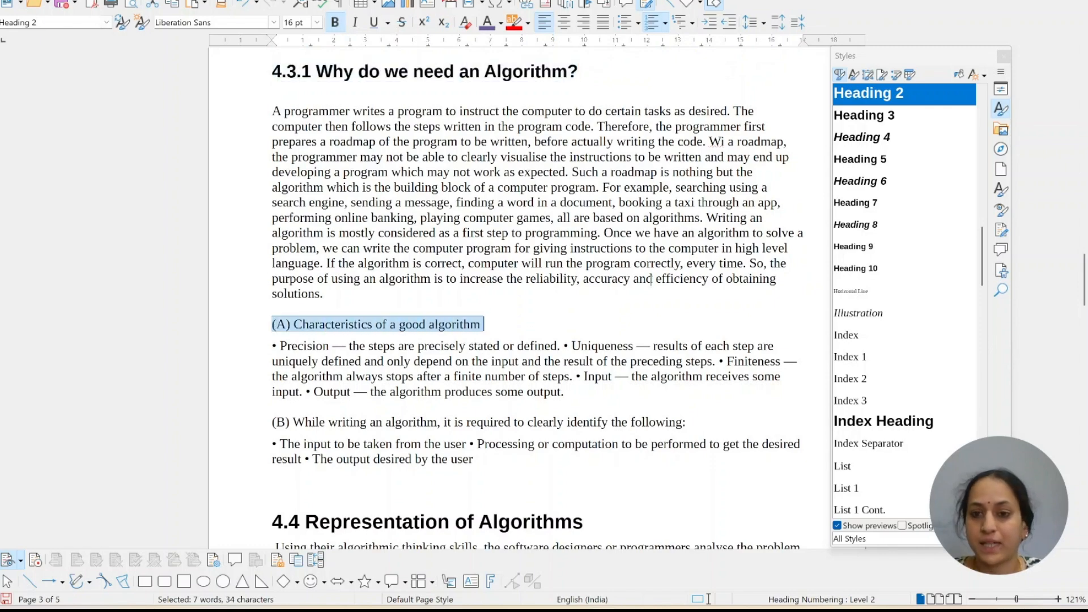
{"action": "scroll", "coordinate": [865, 209], "scroll_direction": "up", "scroll_amount": 2}
{"action": "double_click", "coordinate": [865, 204]}
Apply the Heading 3 style to the "(B) While writing an algorithm, it is required to clearly identify the following:" line
{"action": "scroll", "coordinate": [273, 317], "scroll_direction": "down", "scroll_amount": 4}
{"action": "left_click_drag", "start_coordinate": [273, 310], "coordinate": [721, 308]}
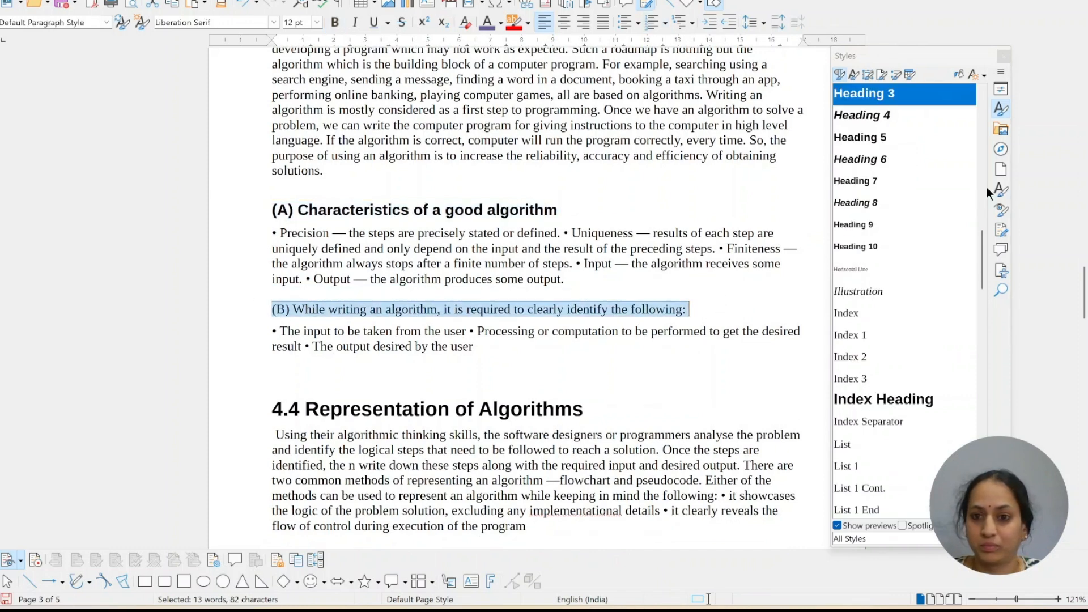
{"action": "scroll", "coordinate": [868, 190], "scroll_direction": "down", "scroll_amount": 3}
{"action": "scroll", "coordinate": [868, 190], "scroll_direction": "down", "scroll_amount": 9}
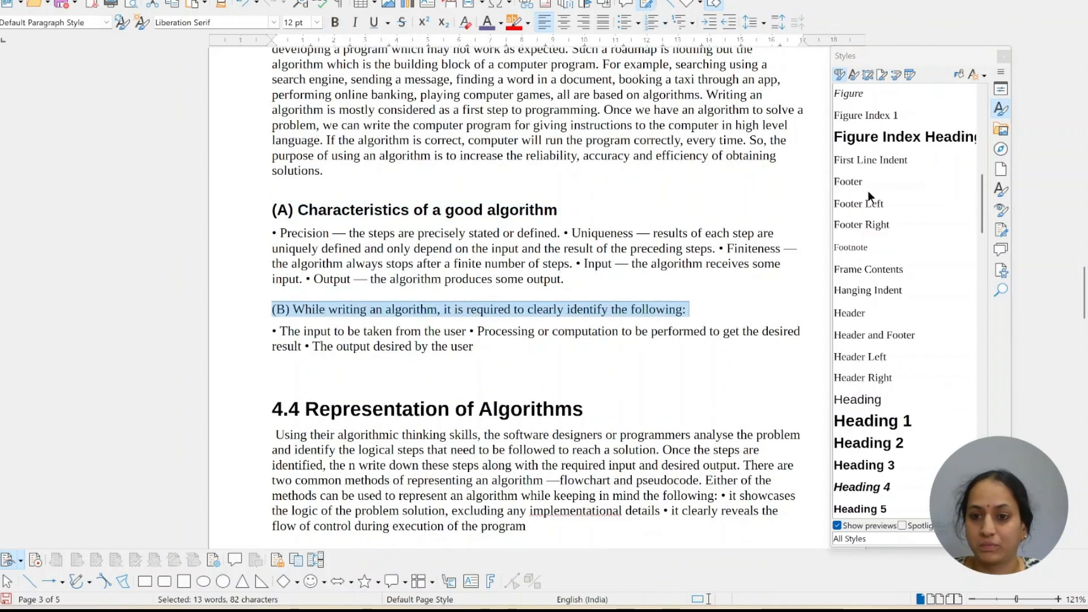
{"action": "left_click", "coordinate": [862, 203]}
{"action": "double_click", "coordinate": [862, 203]}
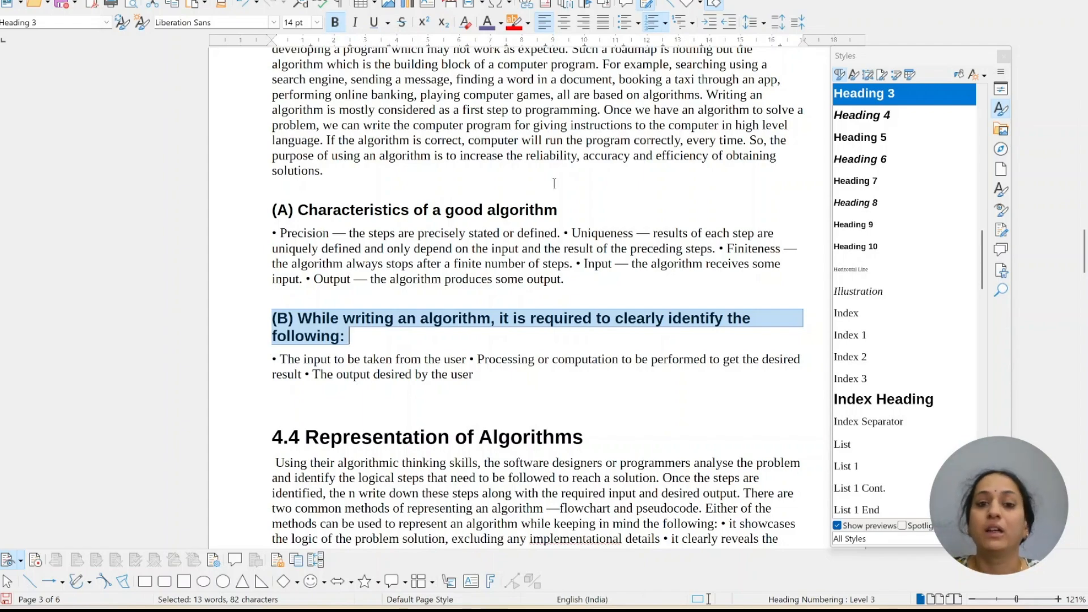
Start inserting a table of contents at the beginning of the document, before the "4. 1 Introduction" heading
{"action": "scroll", "coordinate": [521, 149], "scroll_direction": "up", "scroll_amount": 10}
{"action": "scroll", "coordinate": [522, 149], "scroll_direction": "up", "scroll_amount": 20}
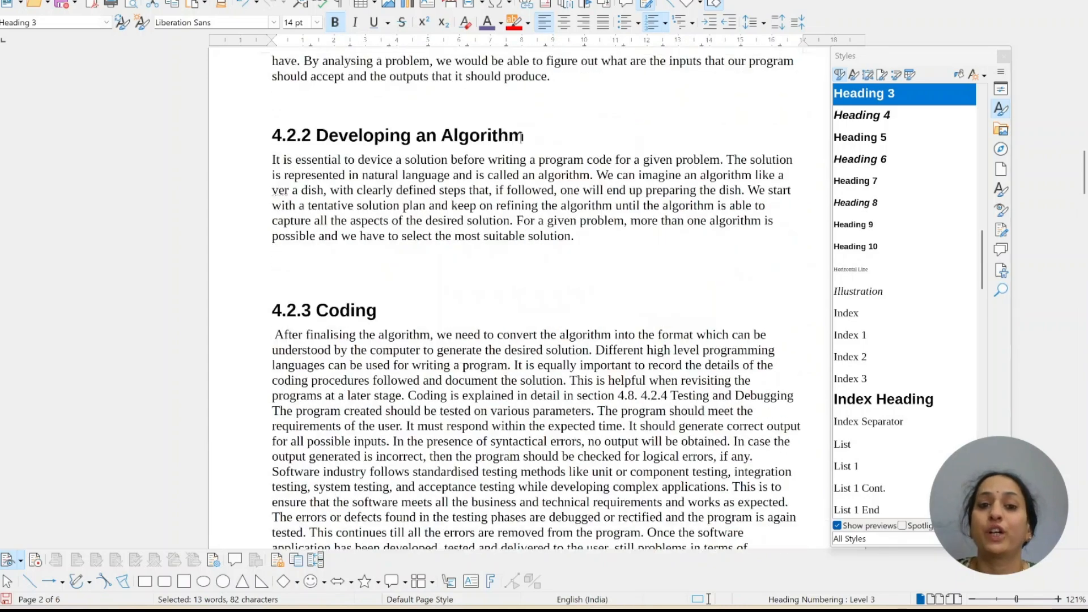
{"action": "scroll", "coordinate": [520, 138], "scroll_direction": "up", "scroll_amount": 12}
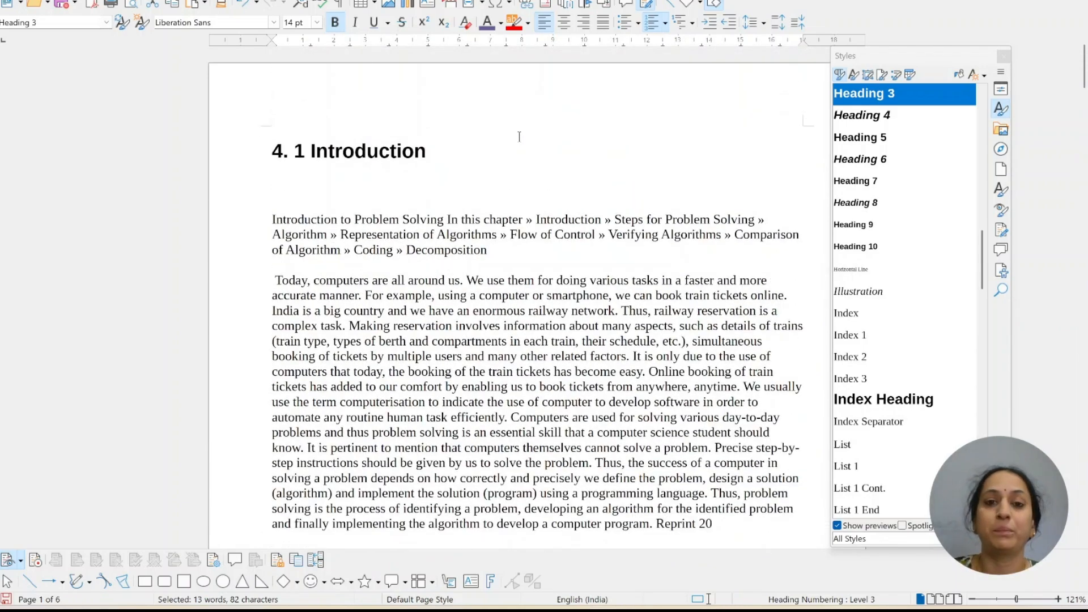
{"action": "left_click", "coordinate": [263, 154]}
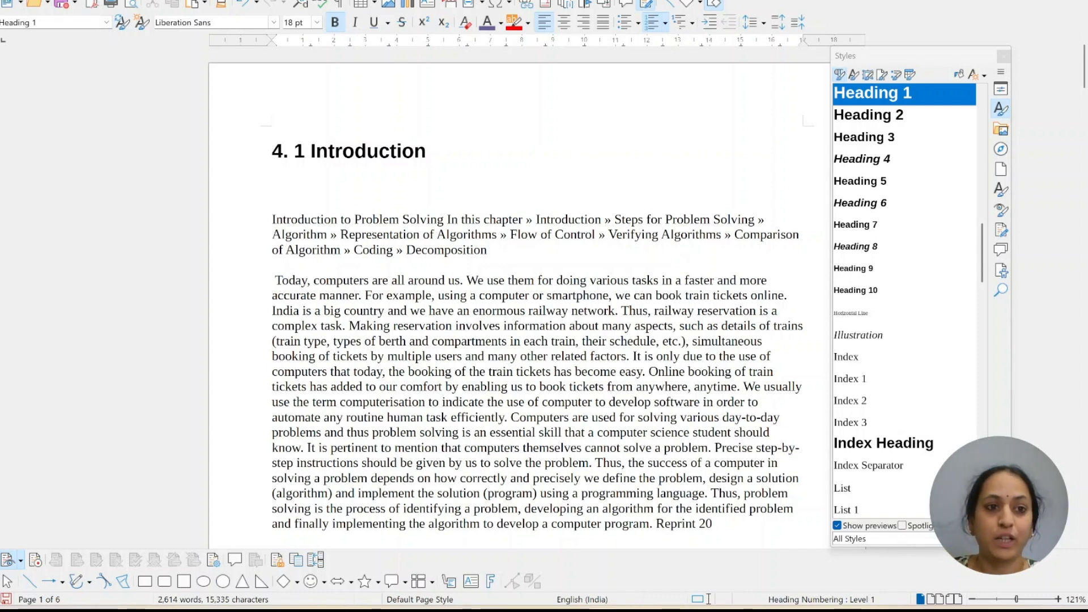
{"action": "left_click", "coordinate": [85, 0]}
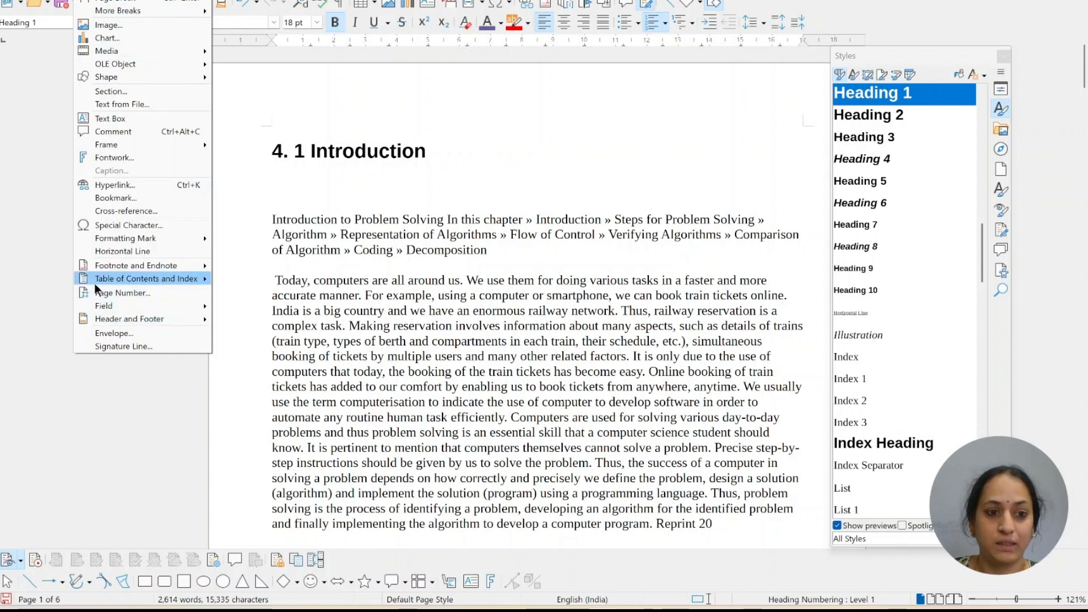
{"action": "mouse_move", "coordinate": [95, 283]}
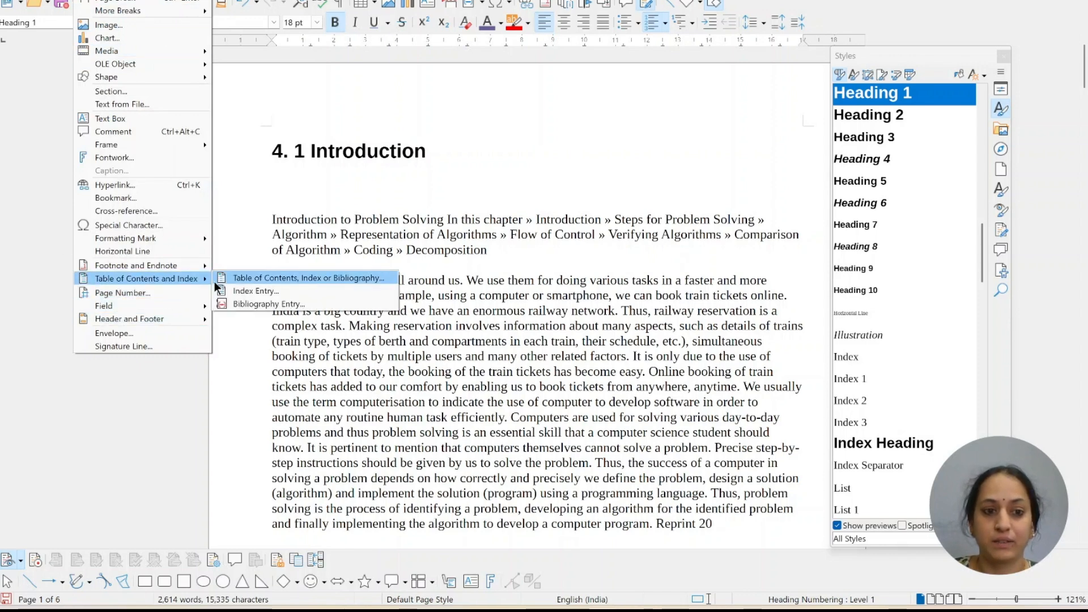
{"action": "left_click", "coordinate": [241, 278]}
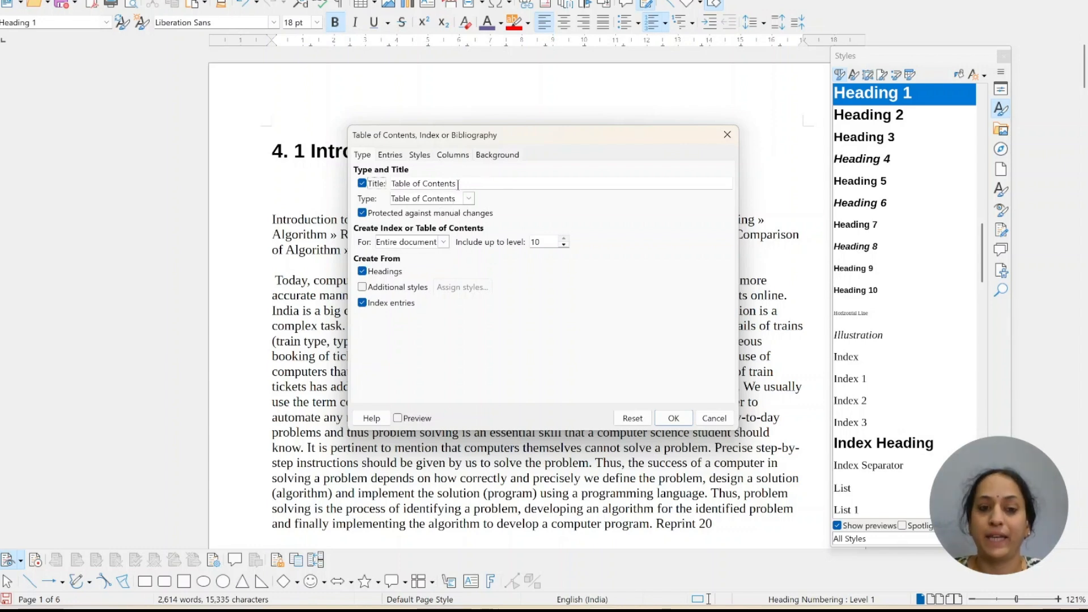
Replace the table of contents title with the person's first name in possessive form followed by "Content"
{"action": "left_click_drag", "start_coordinate": [466, 184], "coordinate": [320, 177]}
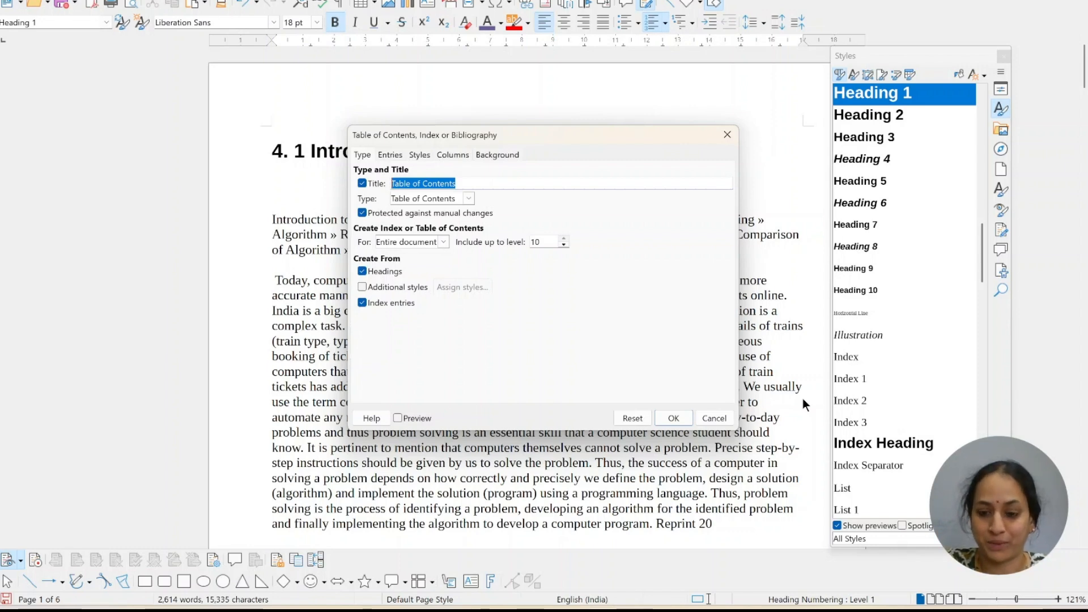
{"action": "type", "text": "Rimji"}
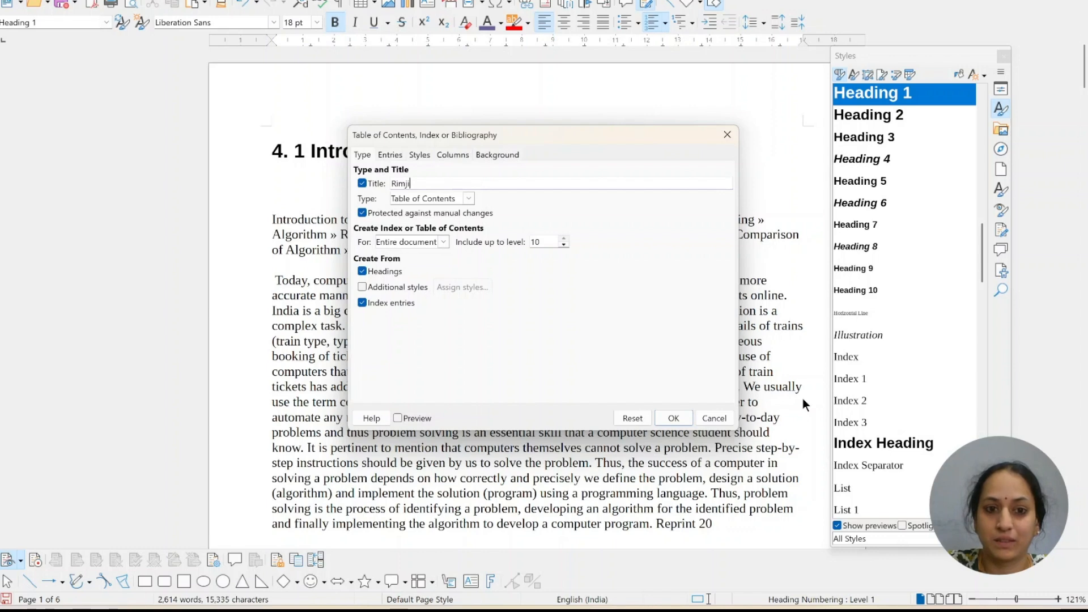
{"action": "type", "text": "m's"}
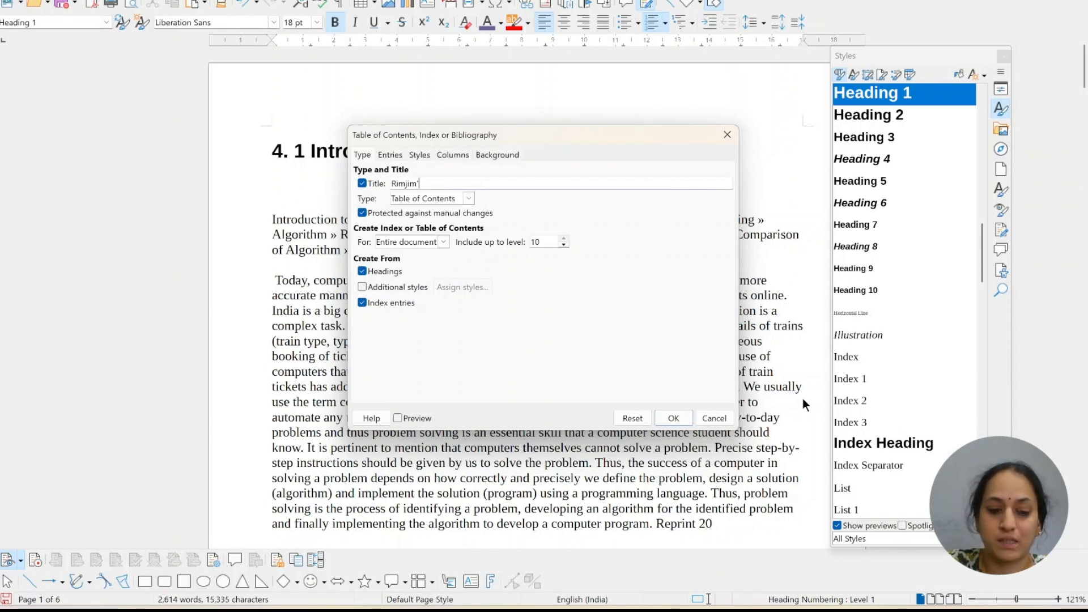
{"action": "type", "text": " Co"}
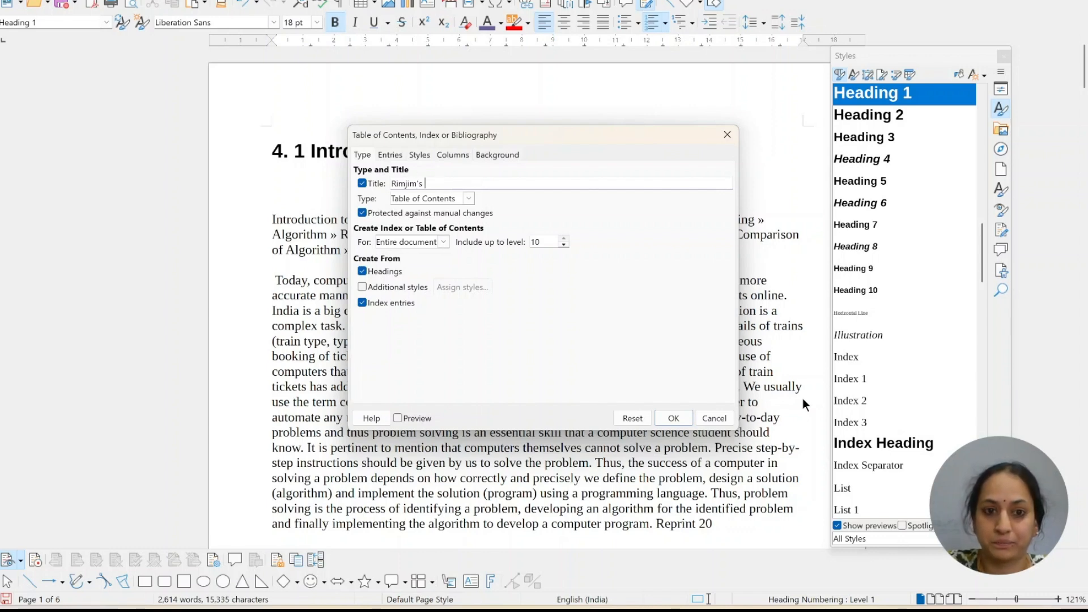
{"action": "type", "text": "ntent"}
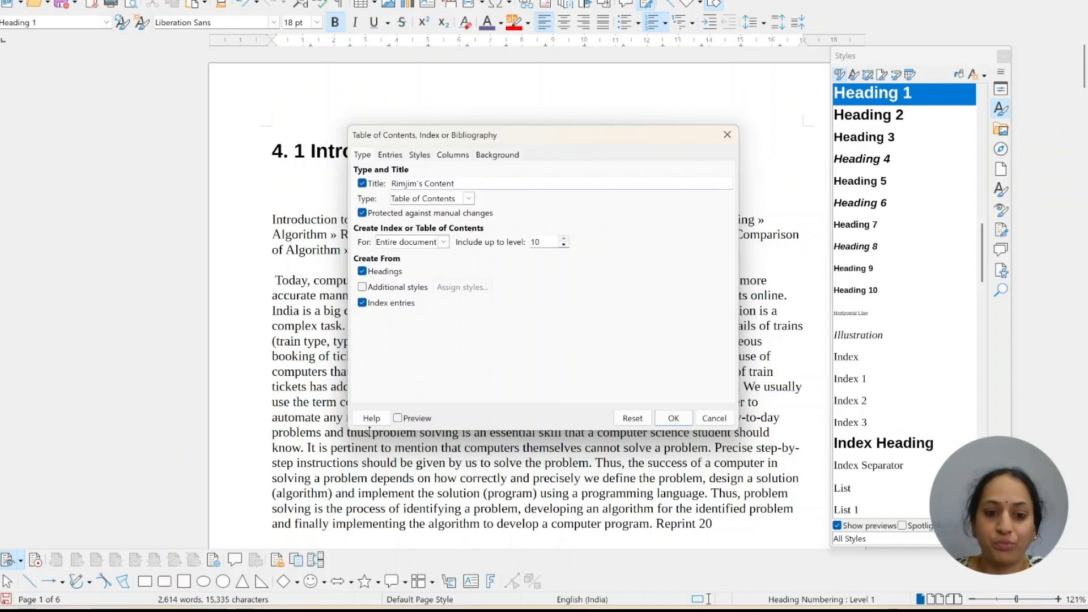
Turn on the preview of the table of contents and insert the table into the document
{"action": "left_click", "coordinate": [396, 419]}
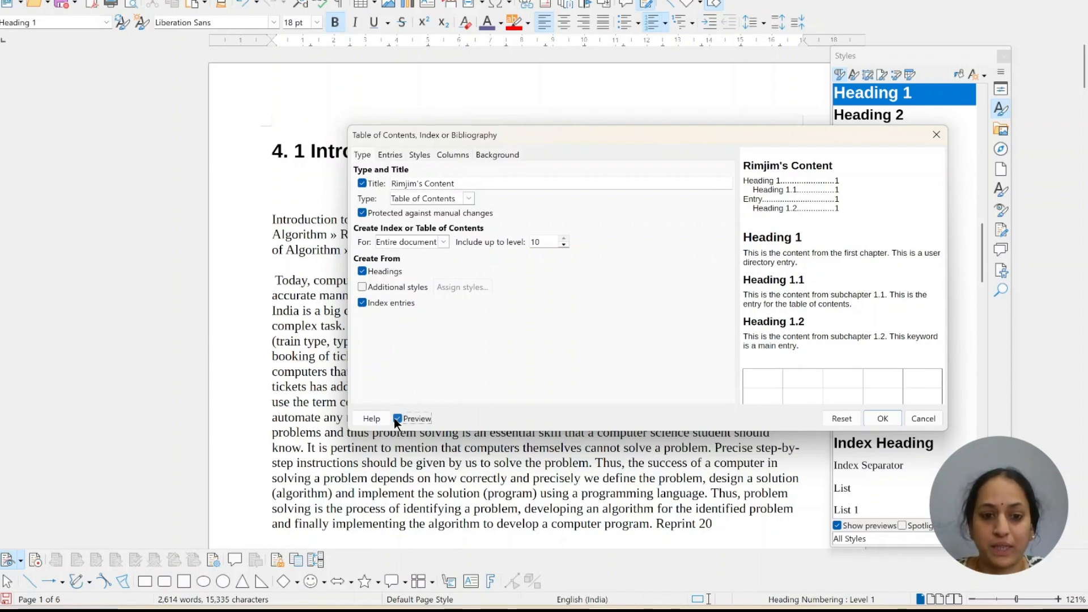
{"action": "left_click", "coordinate": [396, 418]}
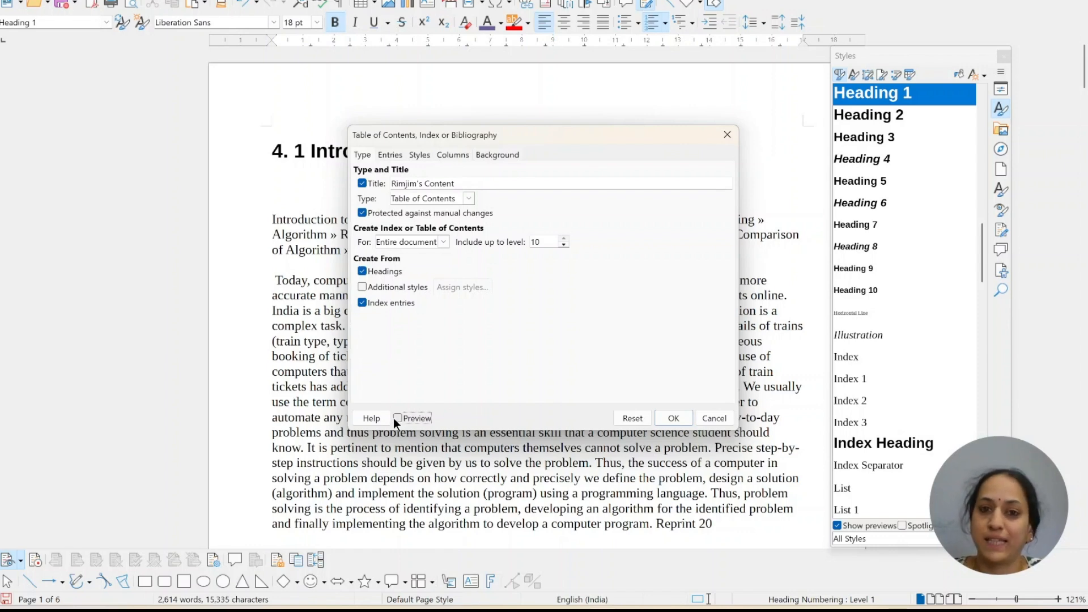
{"action": "left_click", "coordinate": [395, 419]}
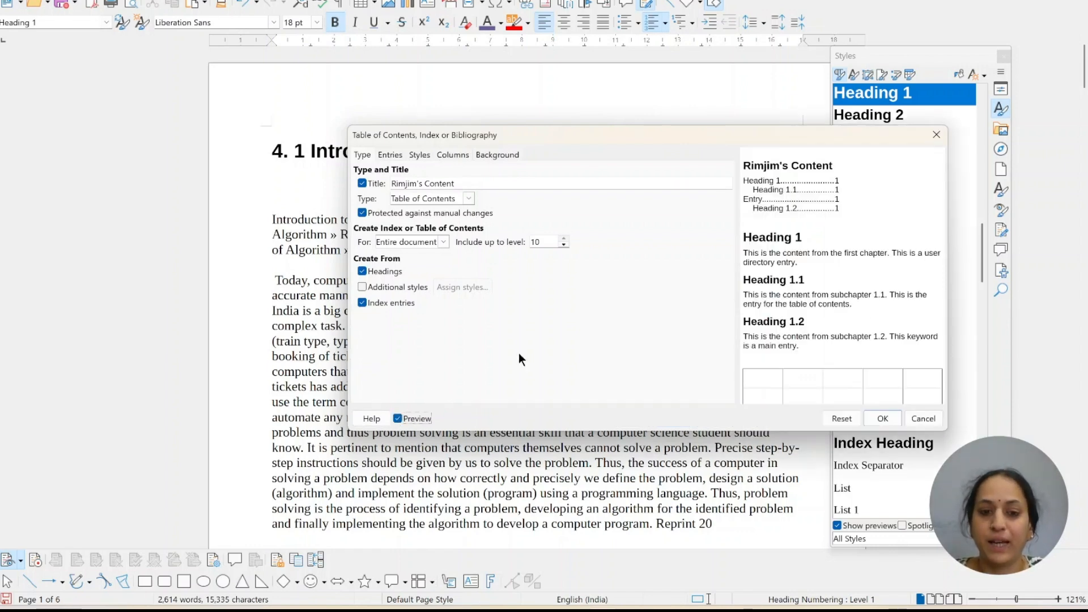
{"action": "left_click", "coordinate": [885, 419]}
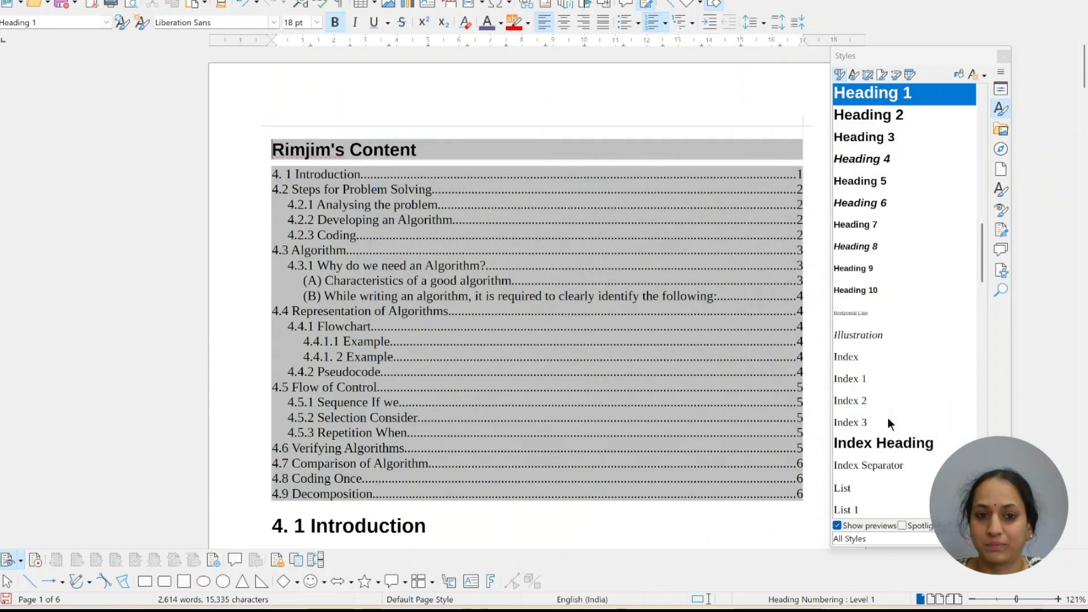
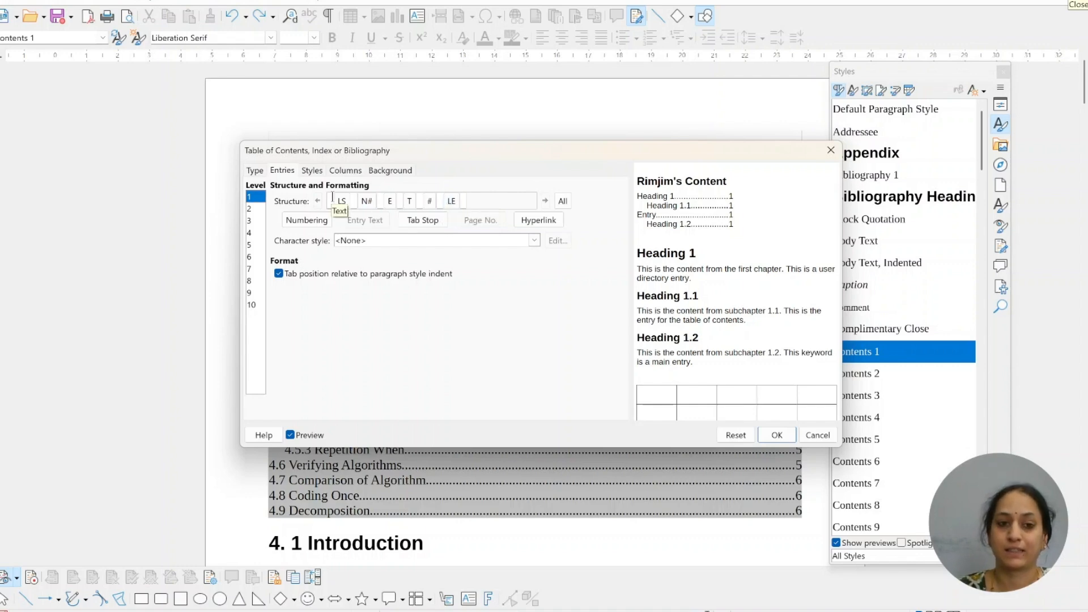
Try to assign the Contents Heading paragraph style to Level 3 of the table of contents
{"action": "left_click", "coordinate": [316, 172]}
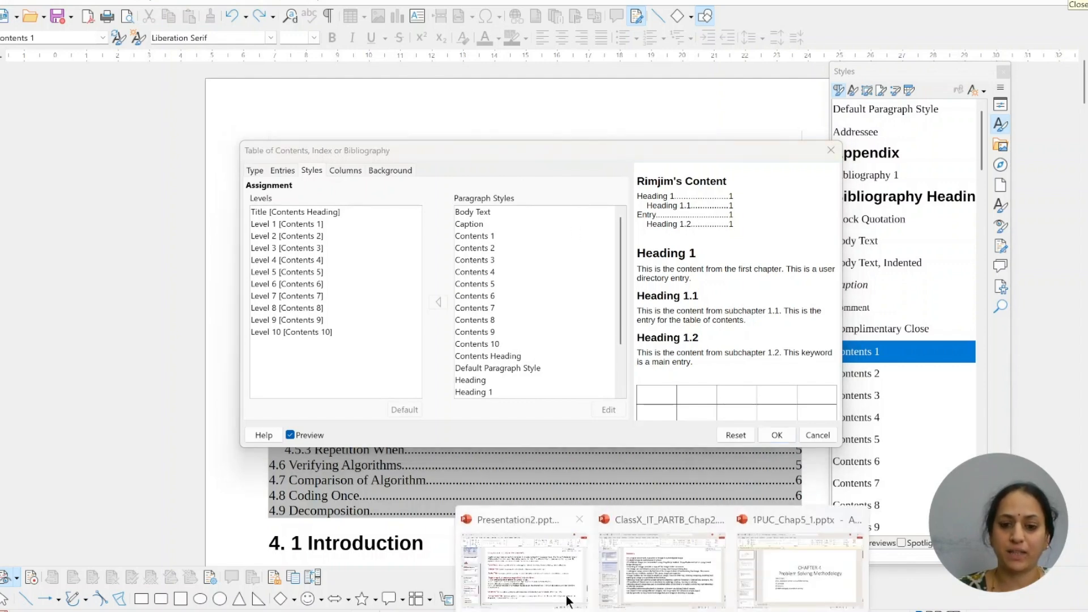
{"action": "left_click", "coordinate": [564, 593]}
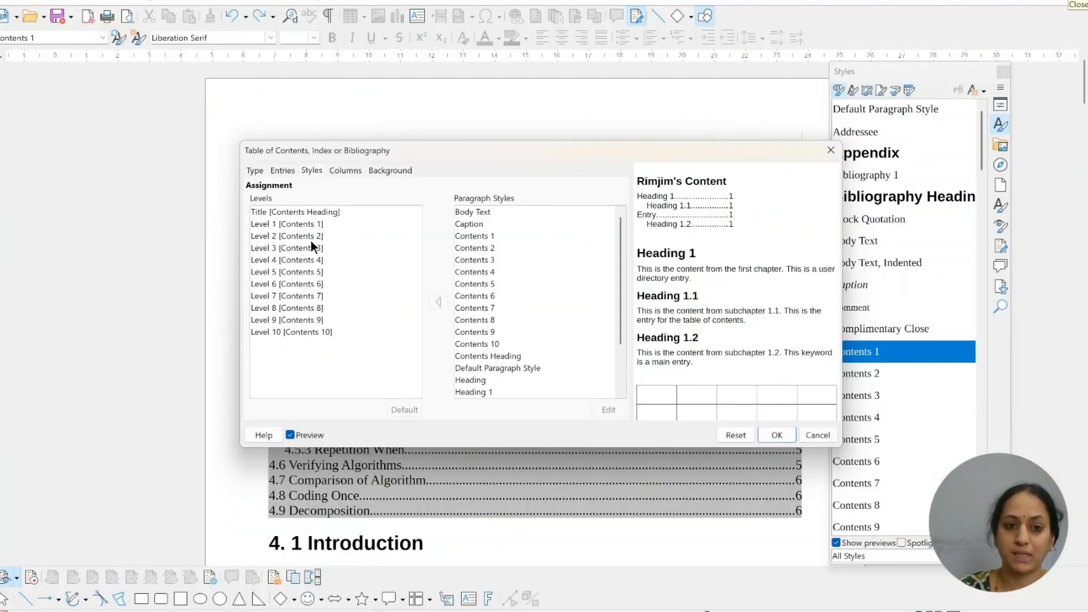
{"action": "left_click", "coordinate": [285, 249]}
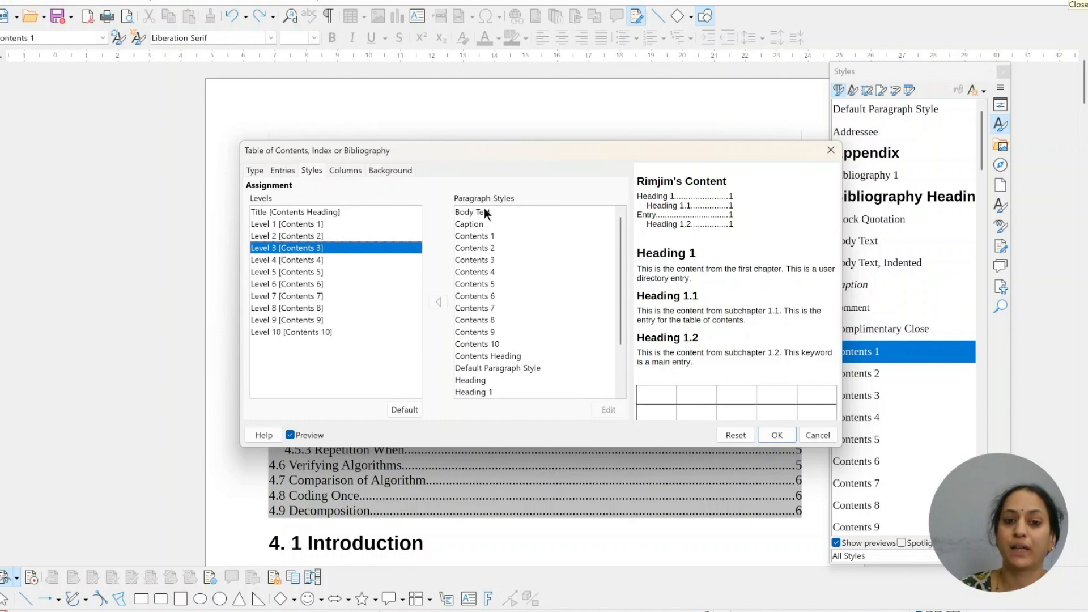
{"action": "left_click", "coordinate": [481, 356]}
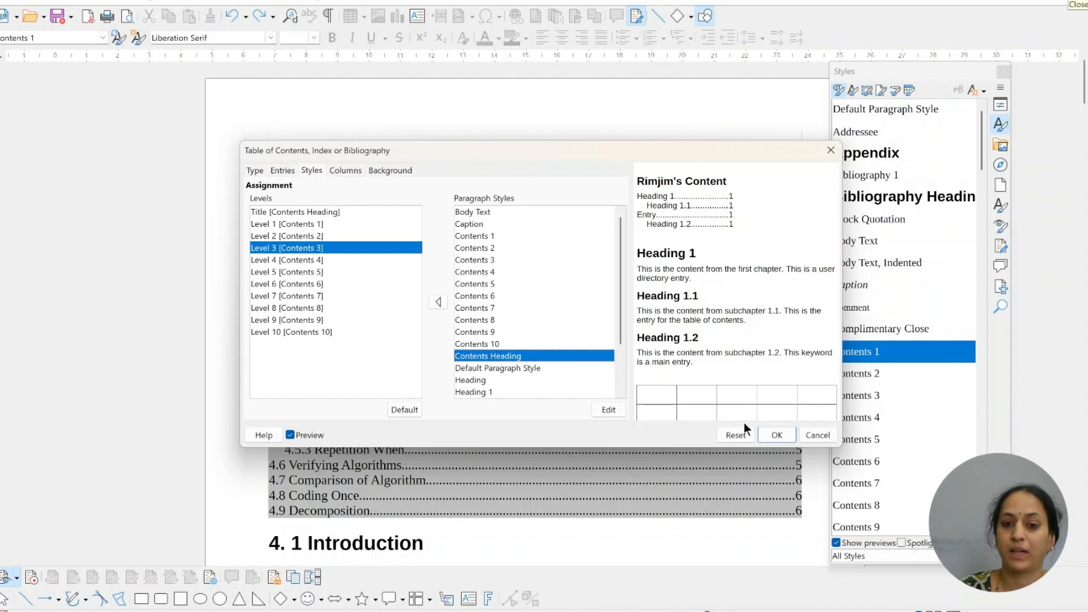
{"action": "left_click", "coordinate": [777, 435]}
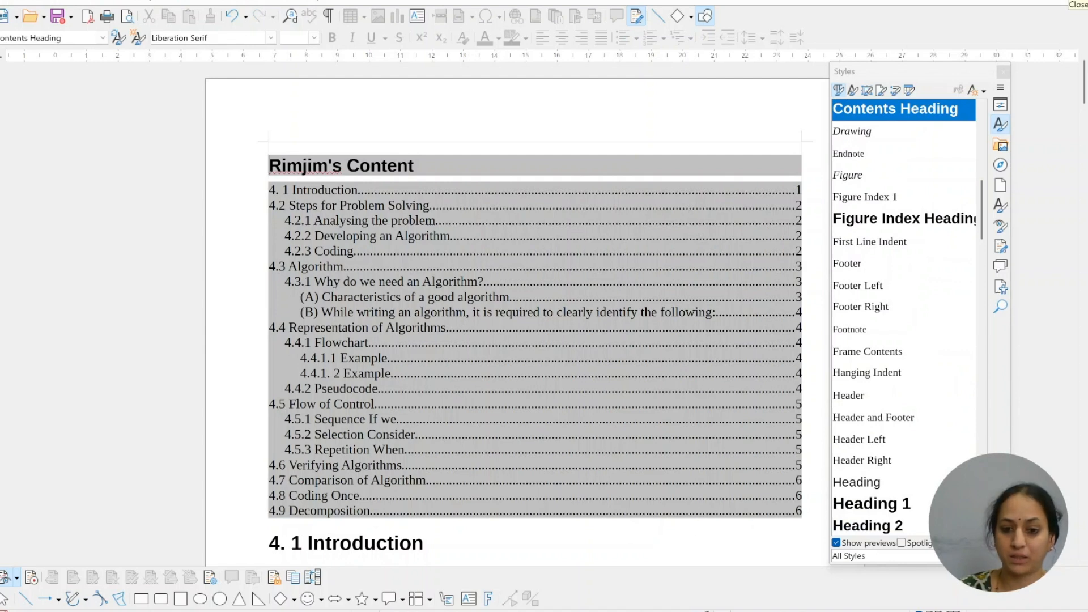
Open the table of contents for editing and view its column settings
{"action": "mouse_move", "coordinate": [662, 611]}
{"action": "left_click", "coordinate": [567, 584]}
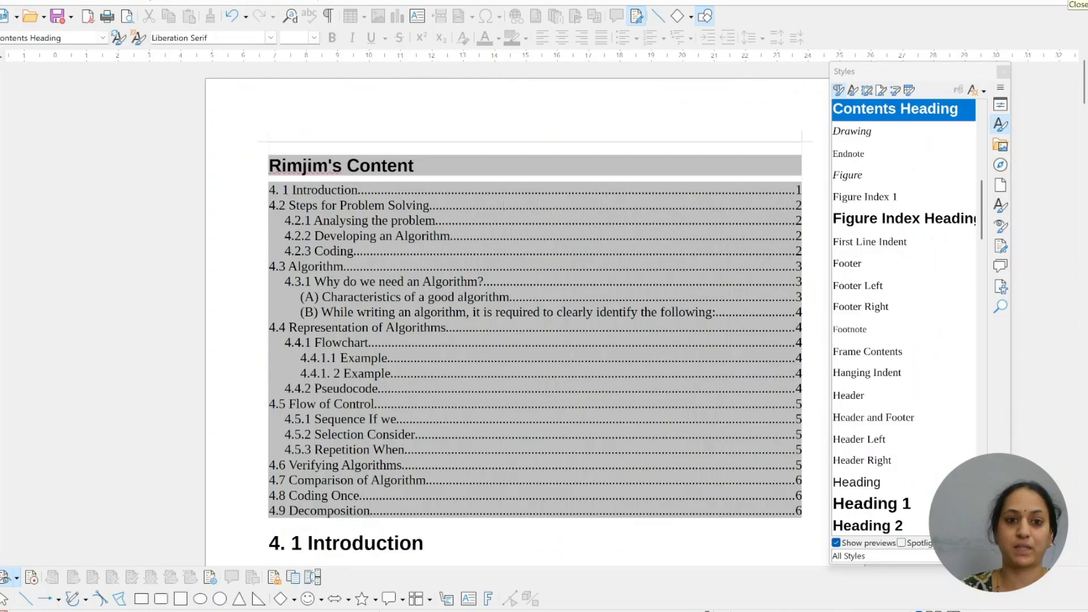
{"action": "right_click", "coordinate": [456, 294]}
{"action": "left_click", "coordinate": [475, 357]}
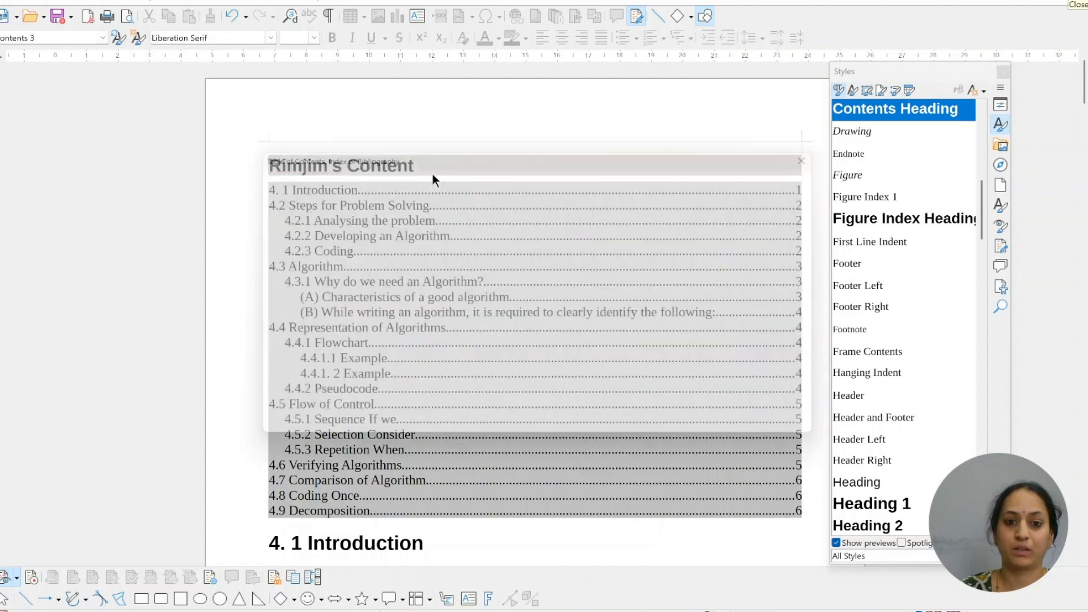
{"action": "left_click", "coordinate": [337, 170]}
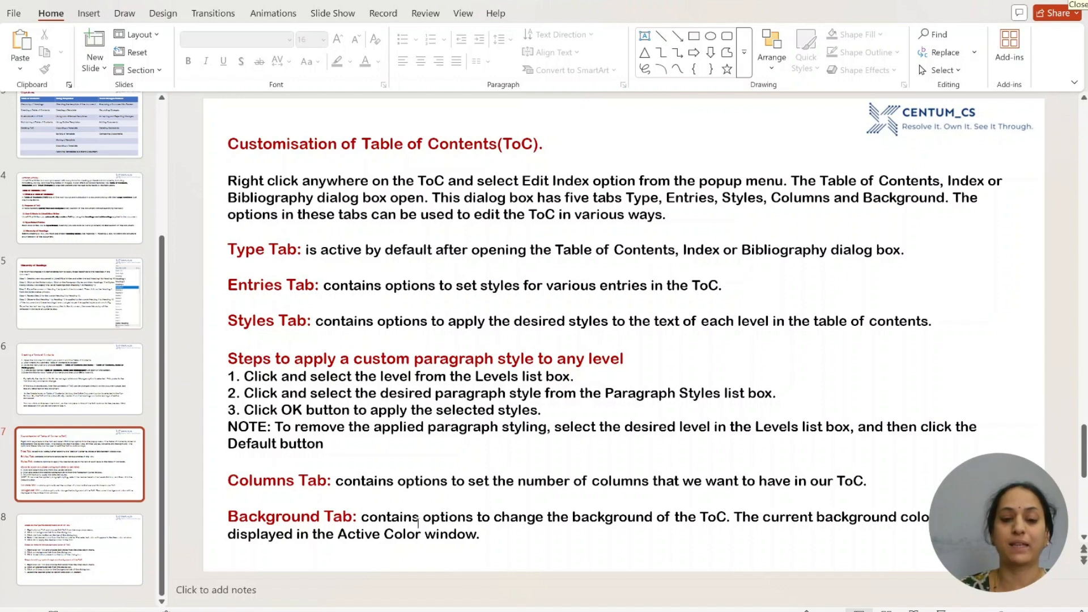
Read slide 8 on changing the table of contents background in the PowerPoint presentation, and return to the LibreOffice Writer document
{"action": "left_click", "coordinate": [111, 547]}
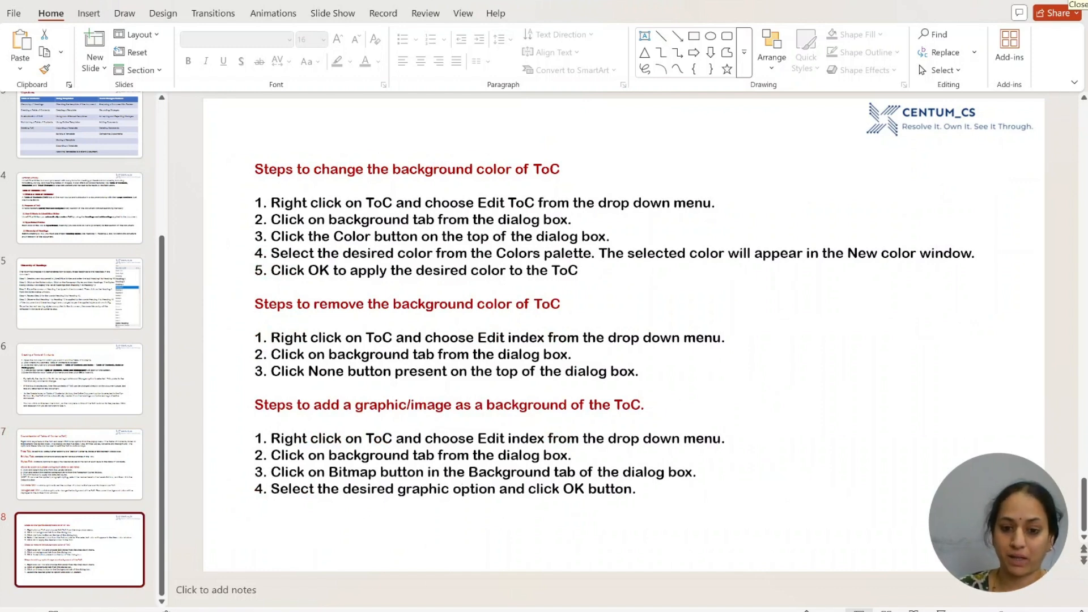
{"action": "mouse_move", "coordinate": [601, 610]}
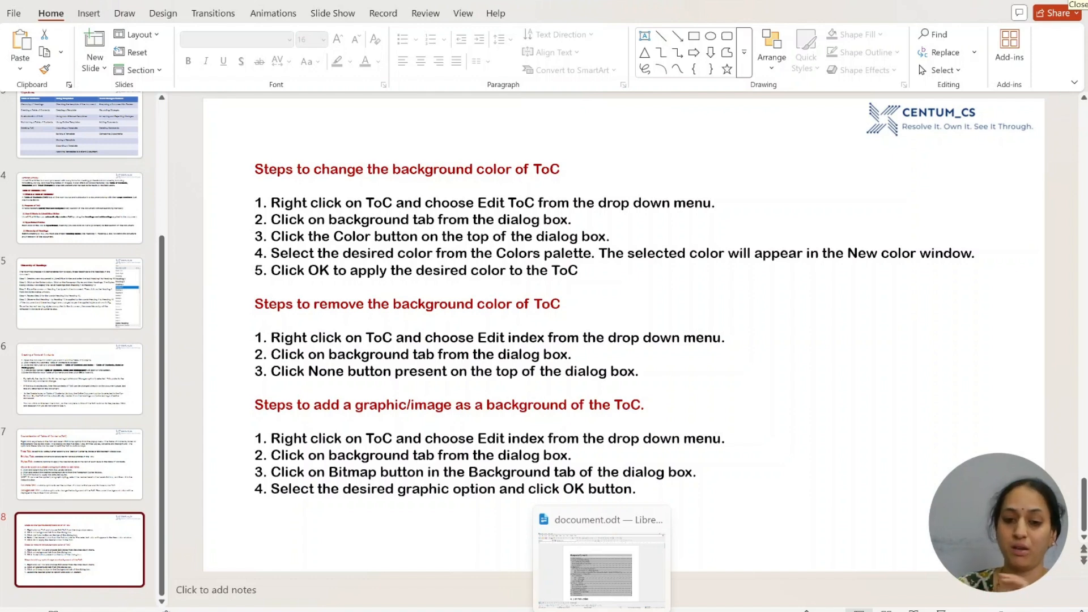
{"action": "left_click", "coordinate": [601, 569]}
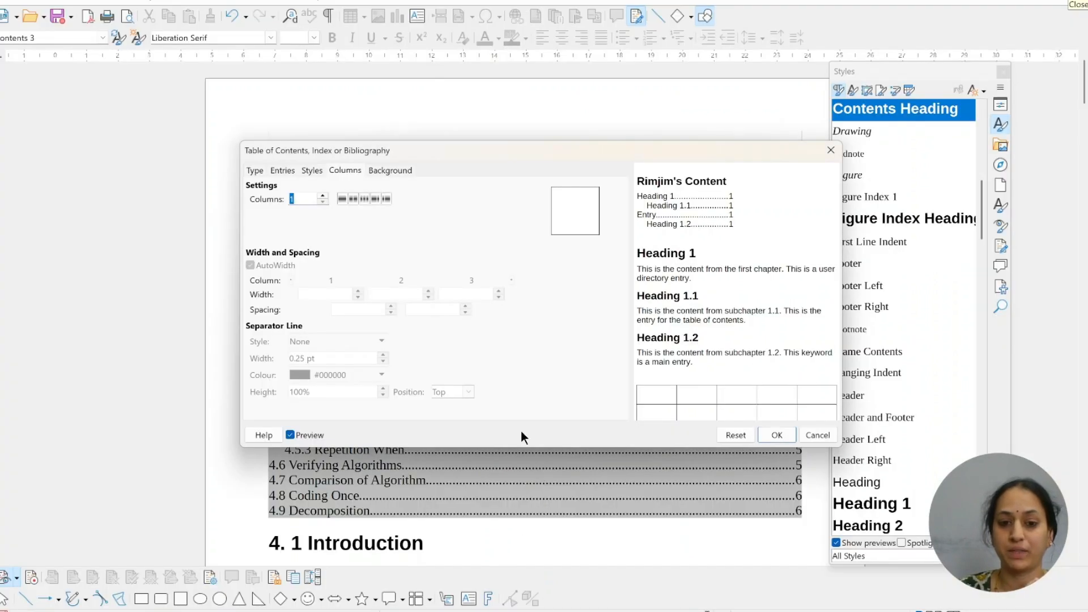
Give the table of contents a dusty red background colour, hex b17b7b, from the recent colours
{"action": "left_click", "coordinate": [393, 172]}
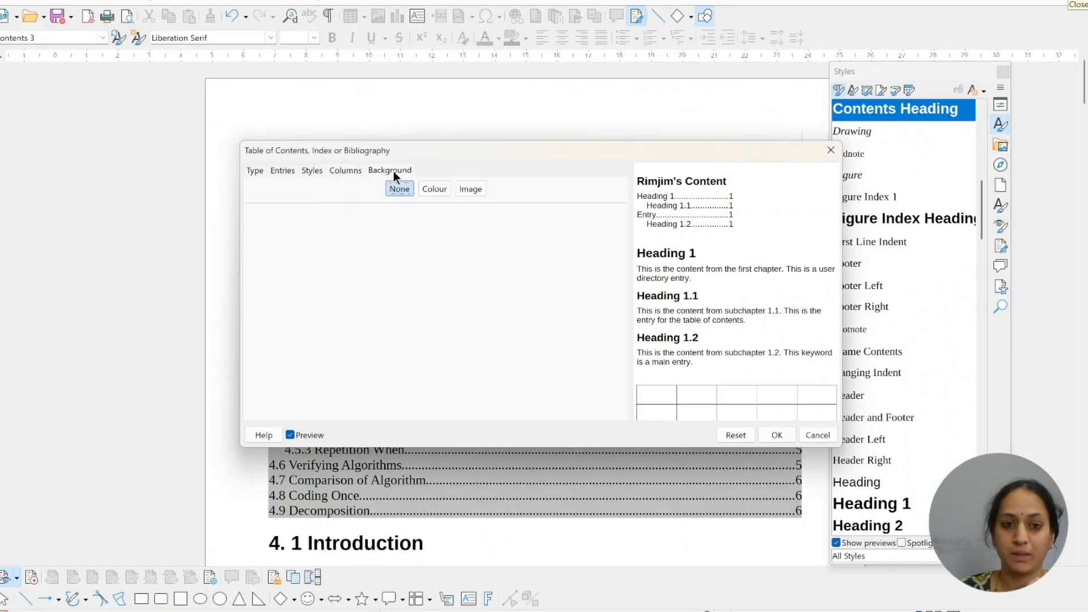
{"action": "left_click", "coordinate": [439, 189]}
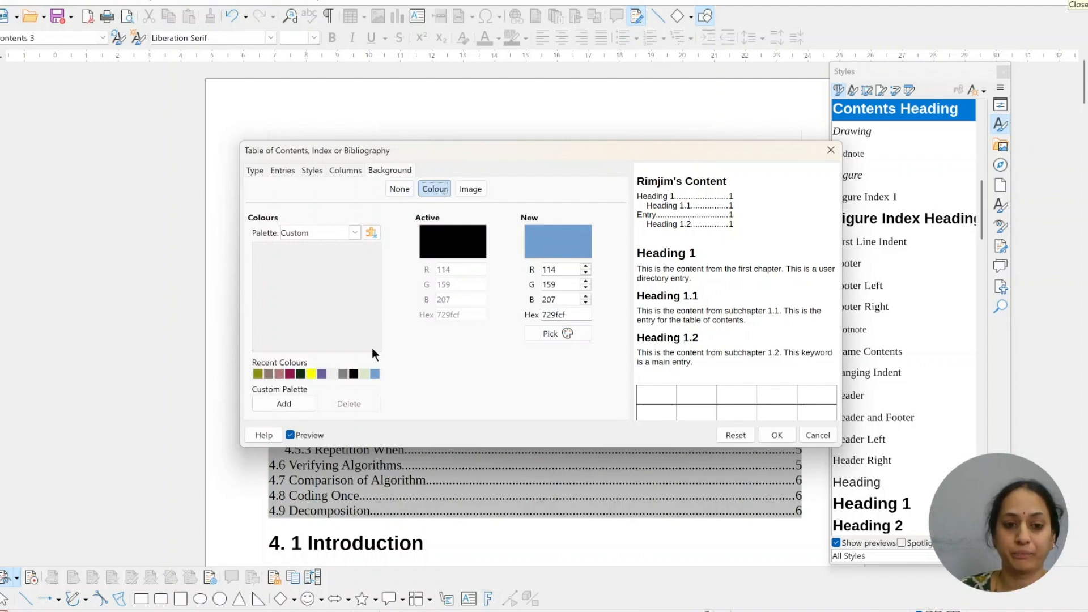
{"action": "left_click", "coordinate": [279, 374]}
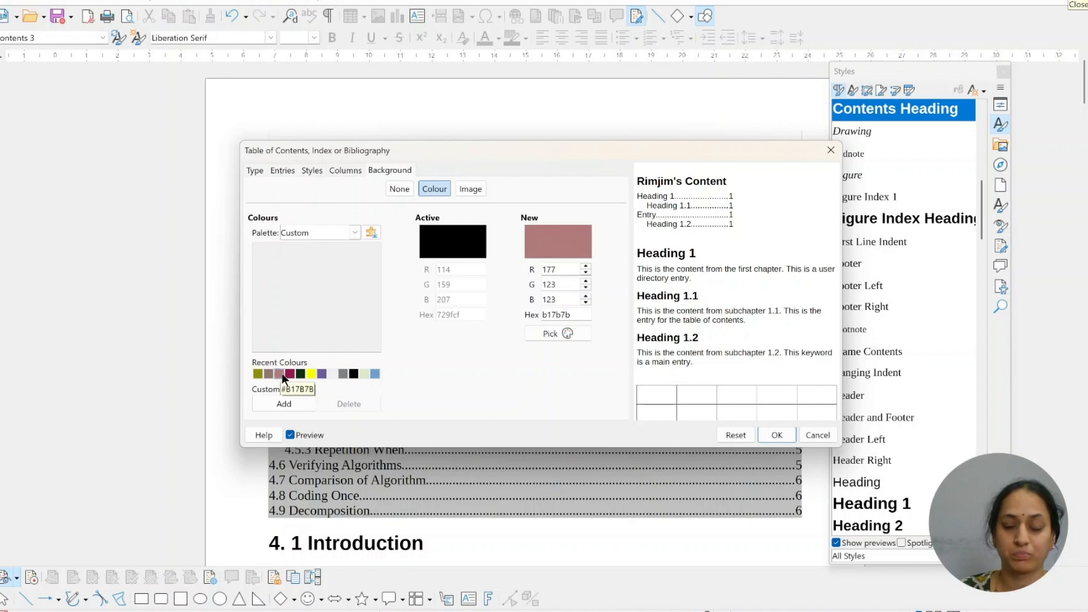
{"action": "left_click", "coordinate": [773, 435]}
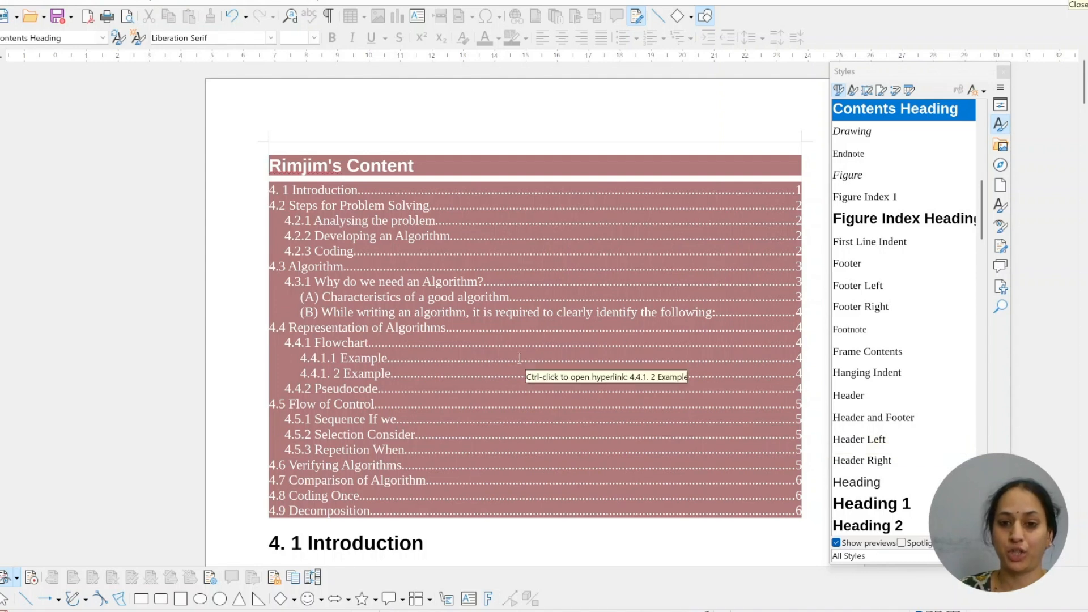
Edit the table of contents and set its background to None
{"action": "right_click", "coordinate": [500, 247]}
{"action": "left_click", "coordinate": [515, 306]}
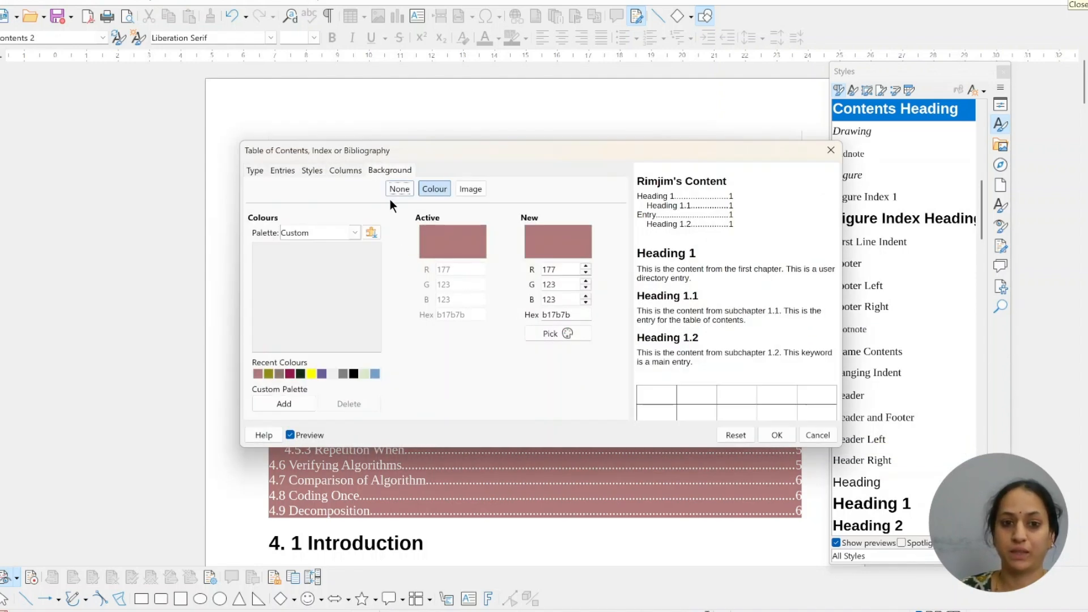
{"action": "left_click", "coordinate": [398, 191]}
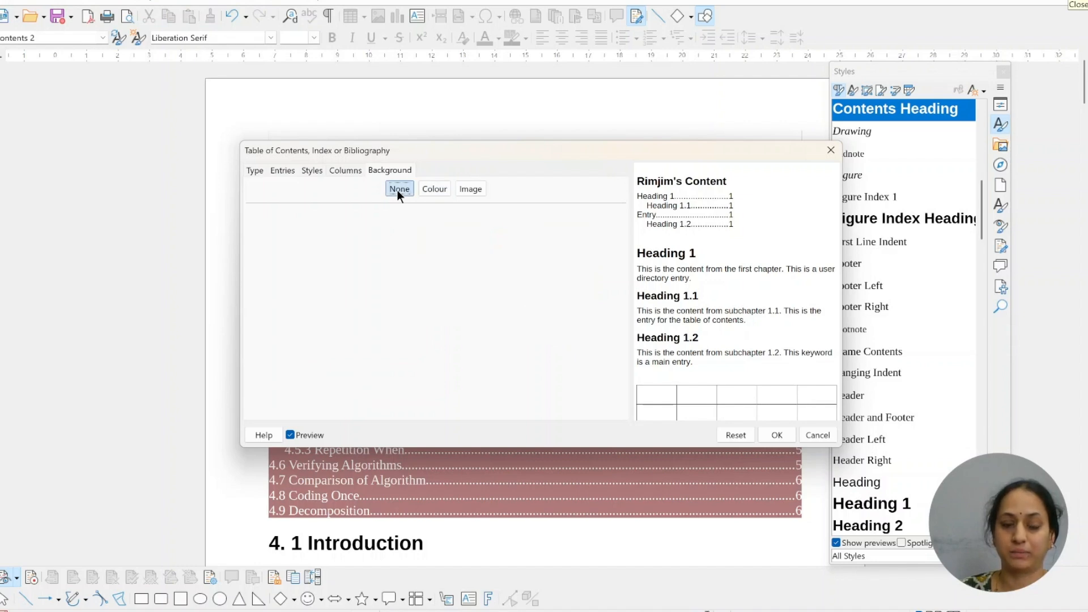
{"action": "left_click", "coordinate": [768, 435]}
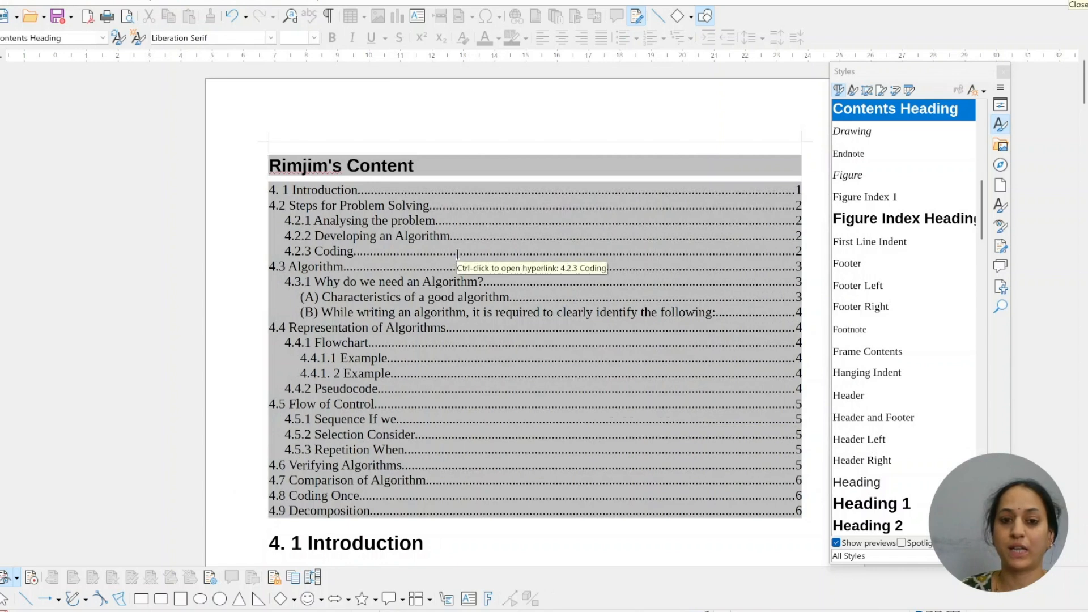
Edit the table of contents and apply a tiled brown cardboard-like texture image as its background
{"action": "right_click", "coordinate": [451, 232]}
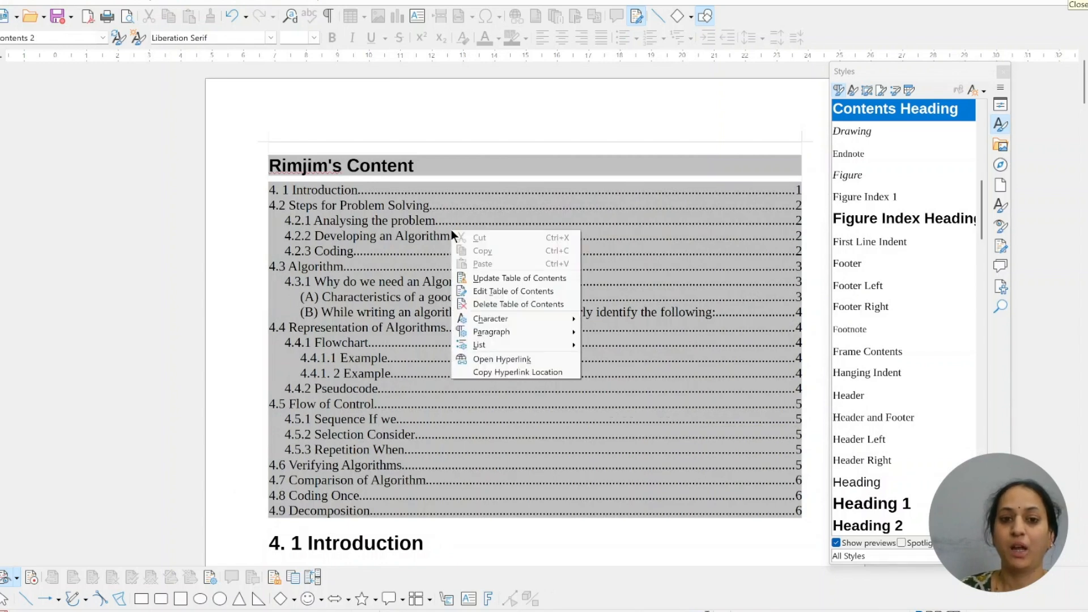
{"action": "left_click", "coordinate": [470, 292]}
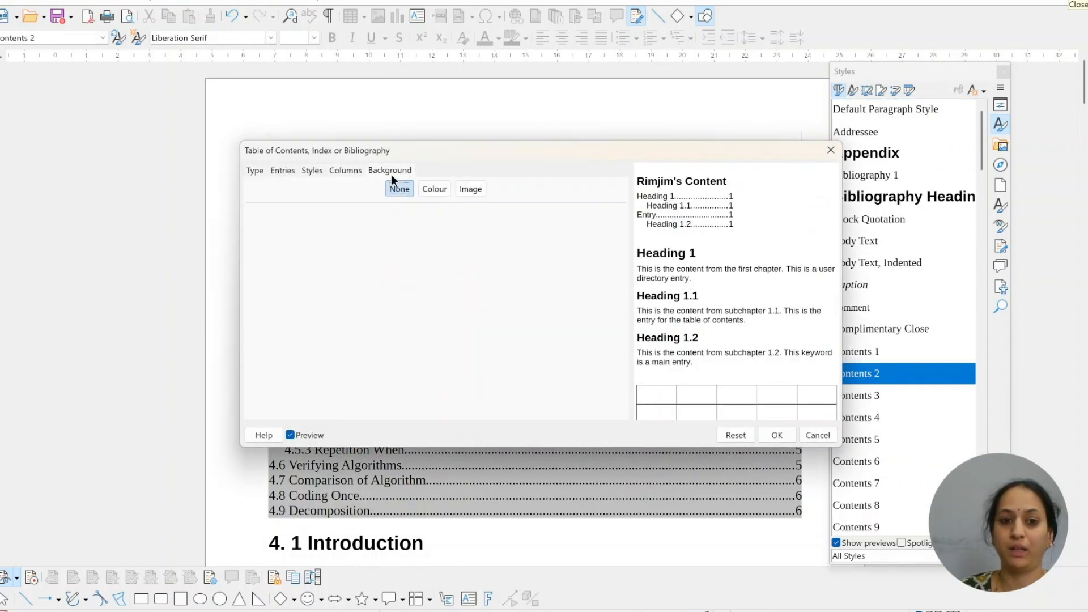
{"action": "left_click", "coordinate": [472, 188]}
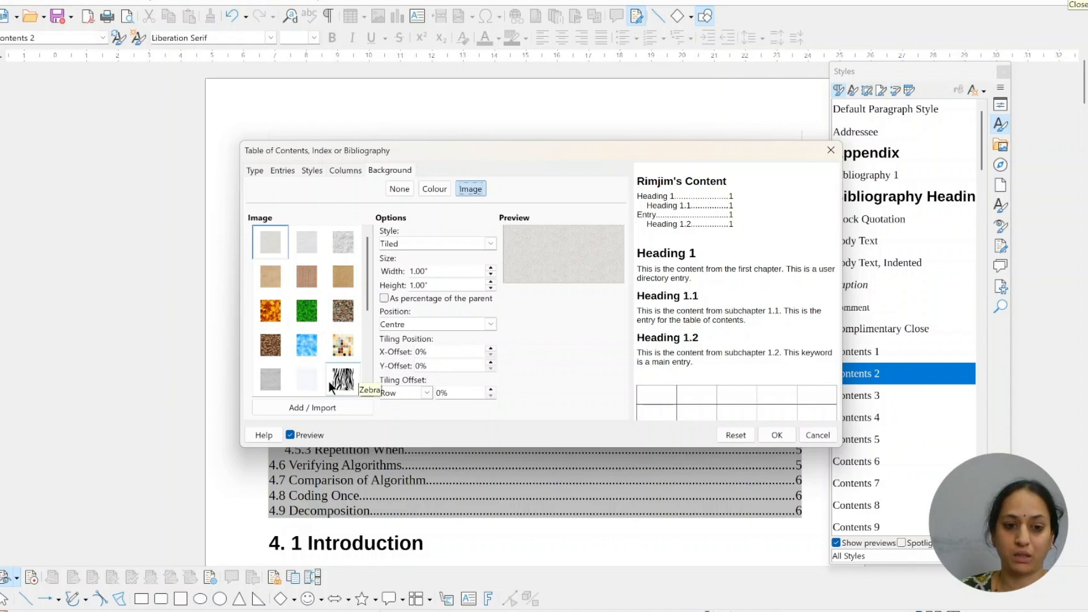
{"action": "left_click", "coordinate": [270, 278]}
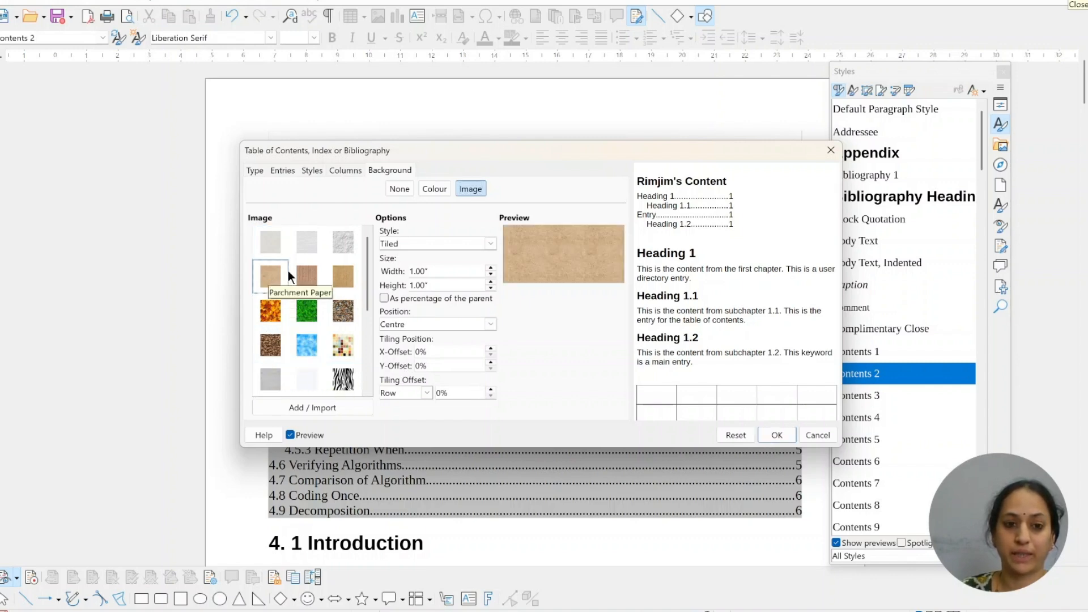
{"action": "left_click", "coordinate": [339, 276]}
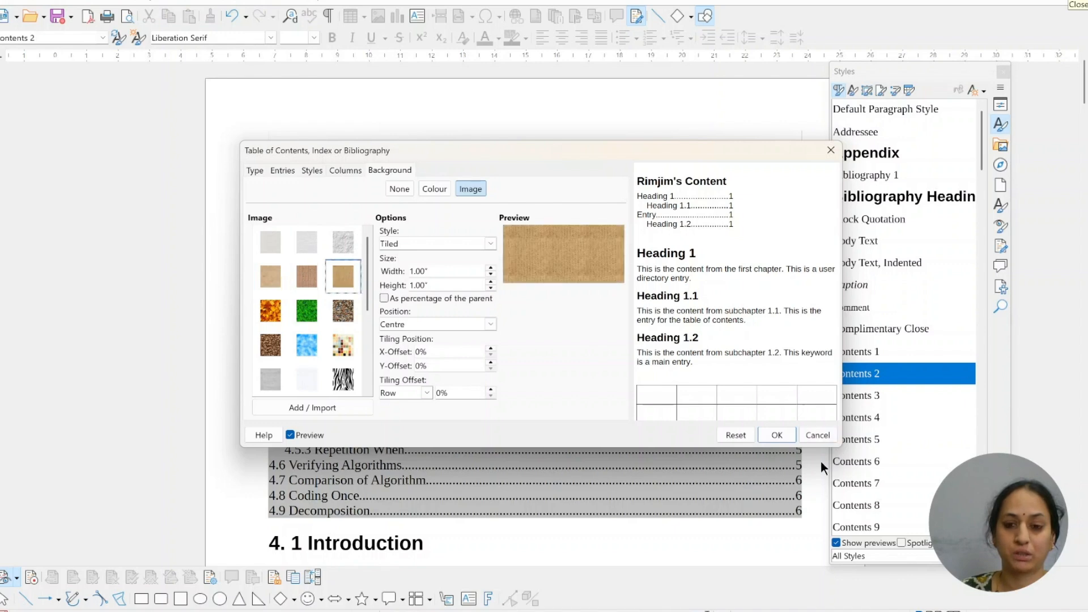
{"action": "left_click", "coordinate": [769, 433]}
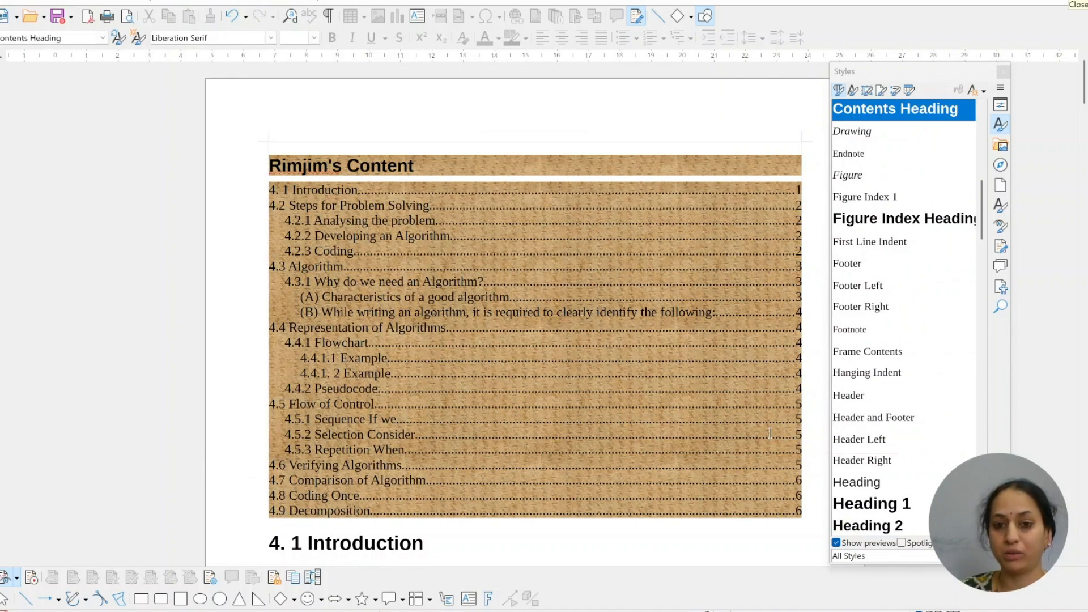
Replace the table of contents' image background with the recent colour b17b7b
{"action": "right_click", "coordinate": [449, 266]}
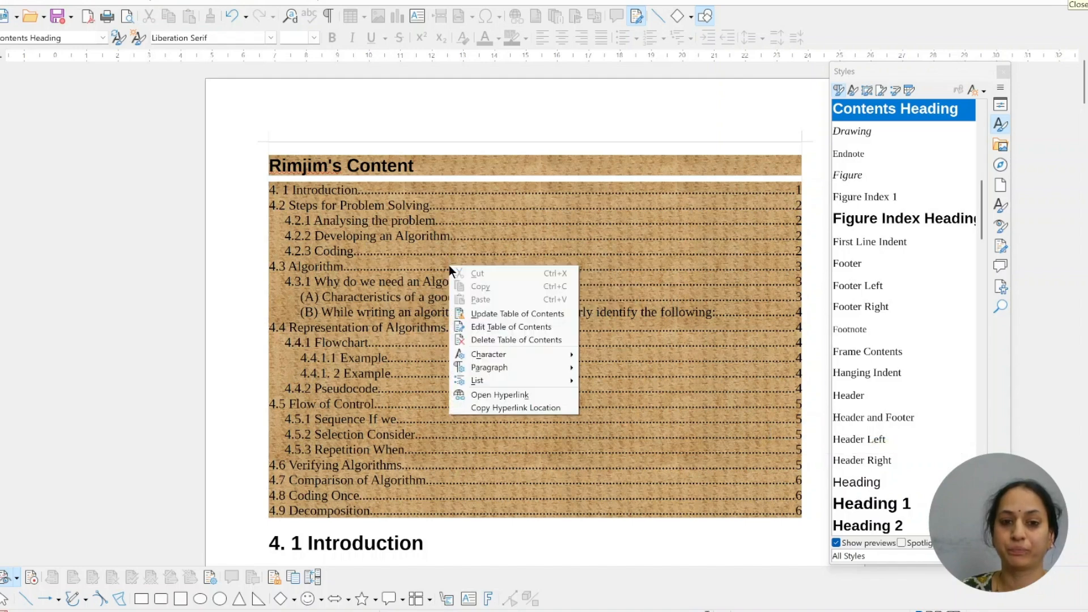
{"action": "left_click", "coordinate": [464, 326]}
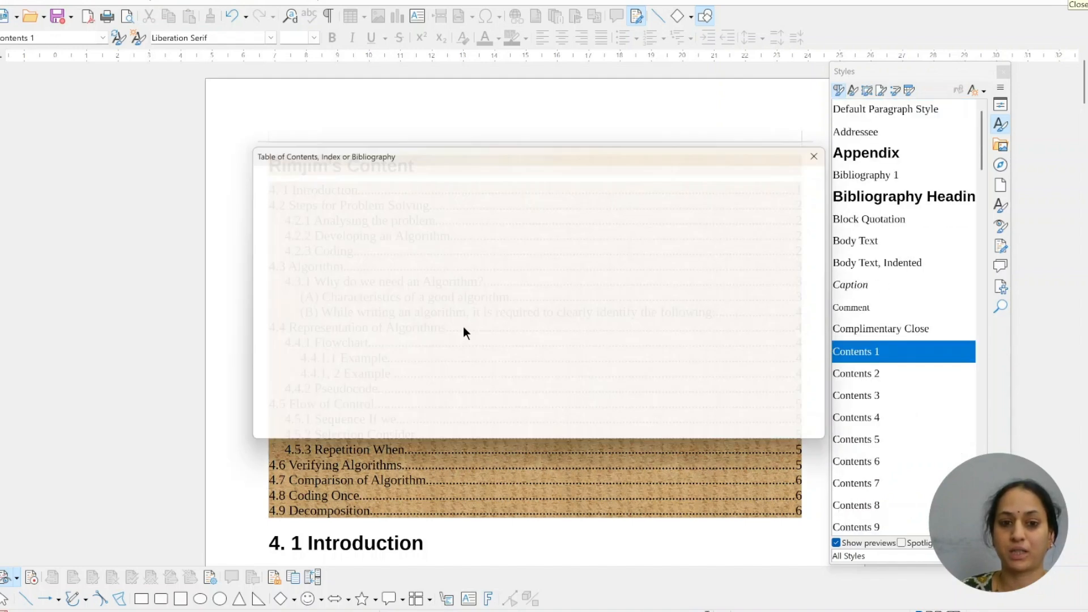
{"action": "left_click", "coordinate": [426, 190]}
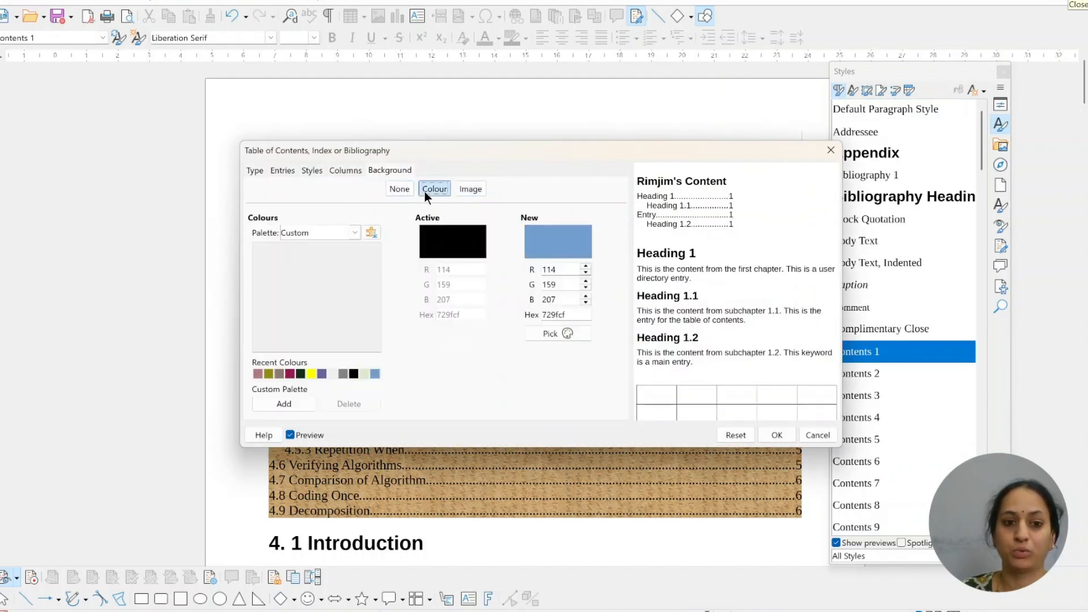
{"action": "left_click", "coordinate": [257, 374]}
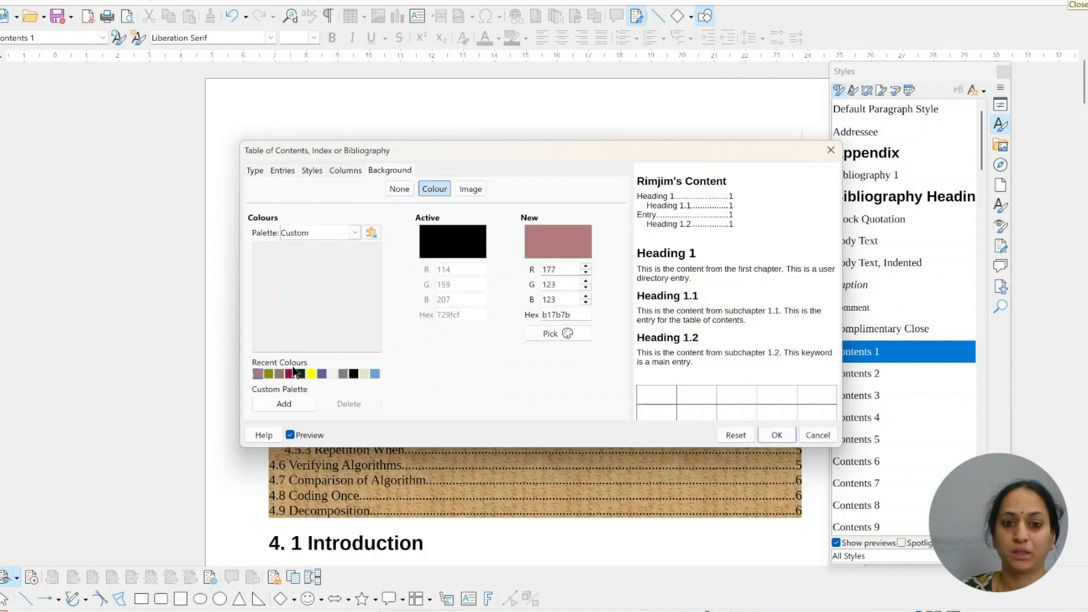
{"action": "left_click", "coordinate": [774, 436]}
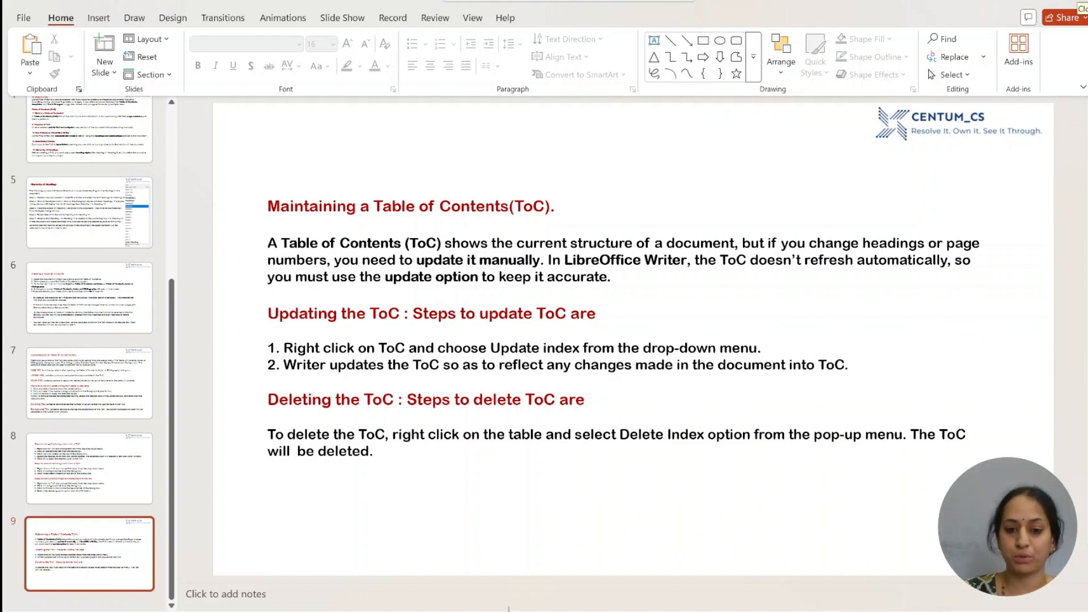
Return to the Writer document and apply the Heading 1 style to the "4.2.1 Analysing the problem" heading
{"action": "left_click", "coordinate": [680, 611]}
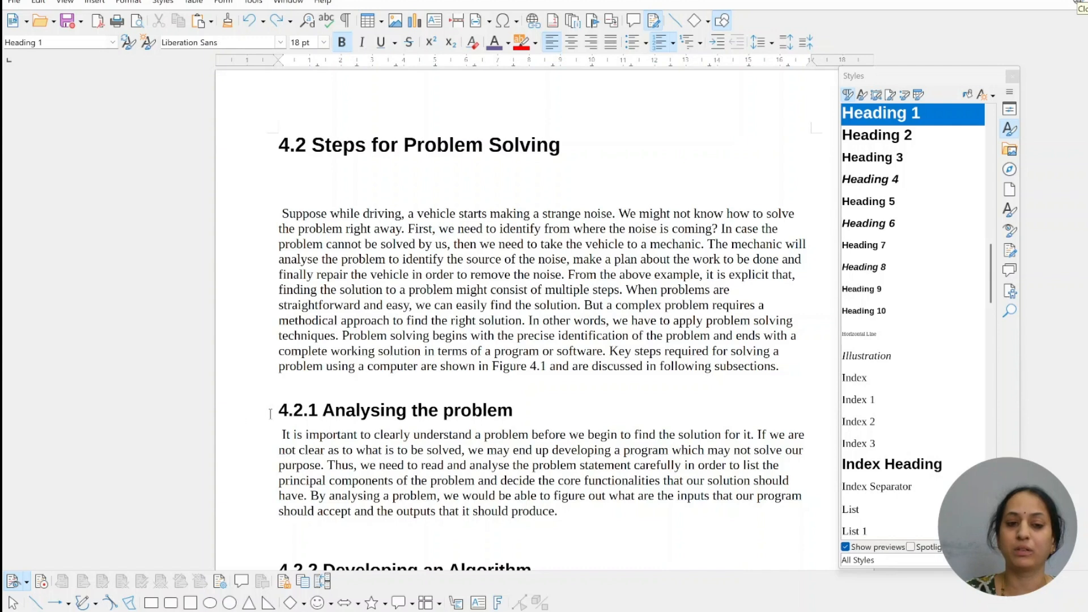
{"action": "left_click_drag", "start_coordinate": [277, 410], "coordinate": [530, 404]}
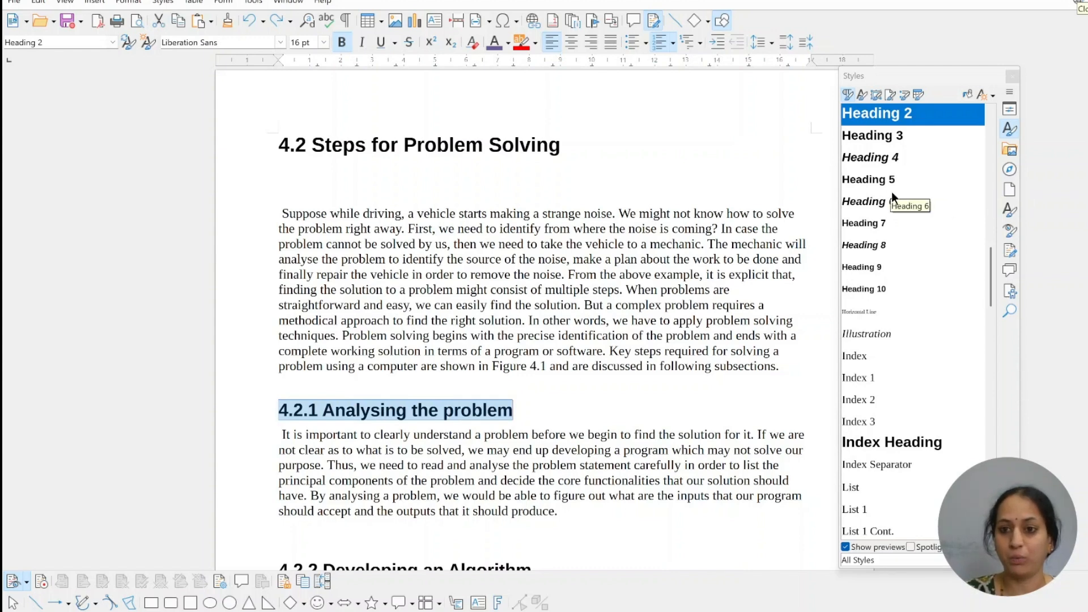
{"action": "scroll", "coordinate": [890, 192], "scroll_direction": "up", "scroll_amount": 2}
{"action": "double_click", "coordinate": [882, 222]}
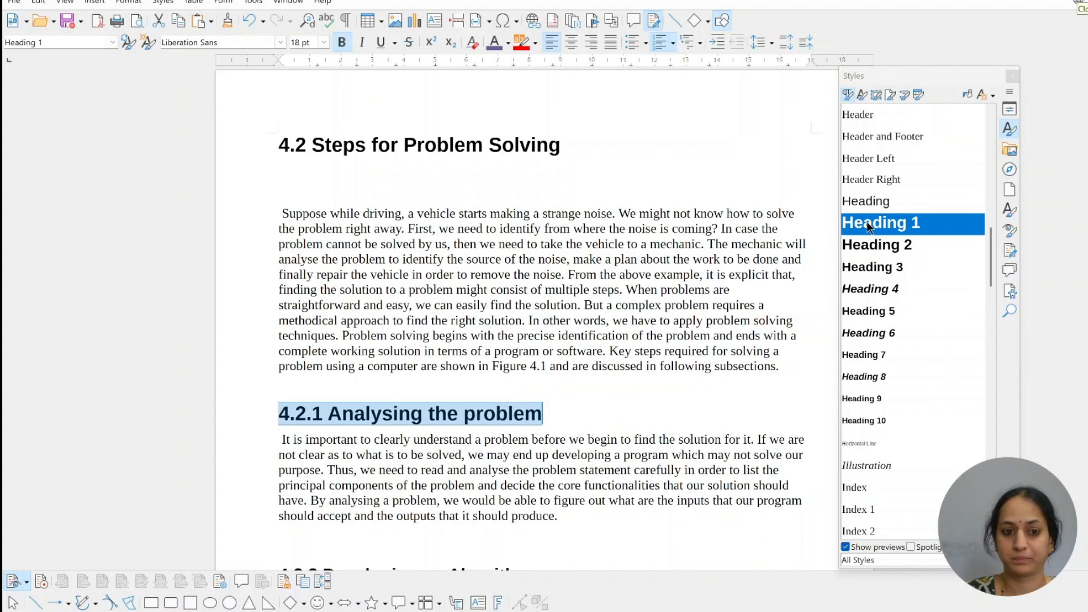
Update the table of contents at the beginning of the document to reflect the changed heading level
{"action": "scroll", "coordinate": [868, 227], "scroll_direction": "down", "scroll_amount": 2}
{"action": "scroll", "coordinate": [514, 311], "scroll_direction": "up", "scroll_amount": 10}
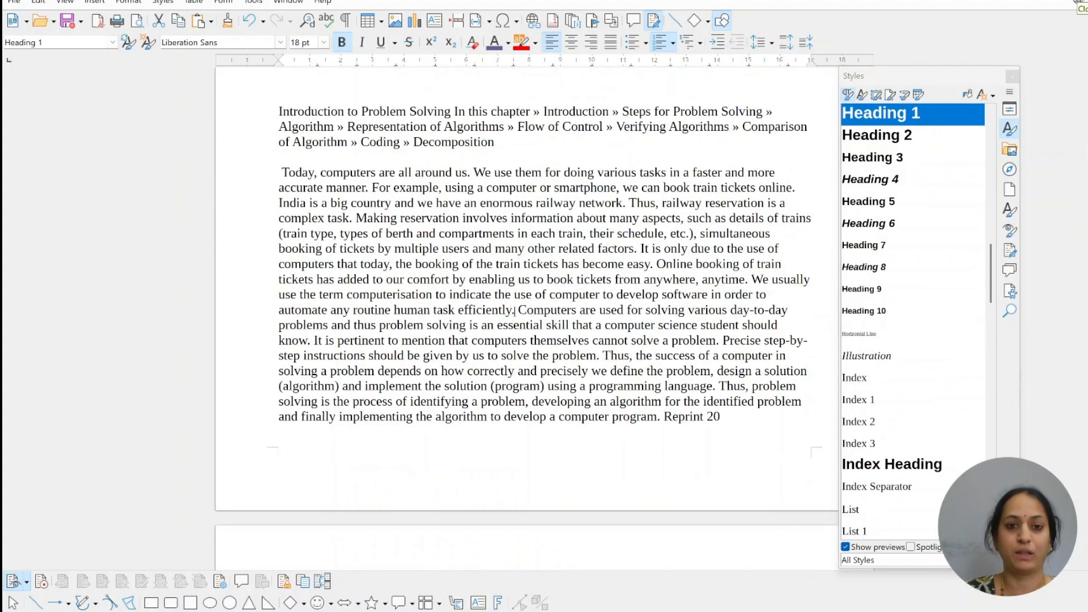
{"action": "scroll", "coordinate": [515, 311], "scroll_direction": "up", "scroll_amount": 3}
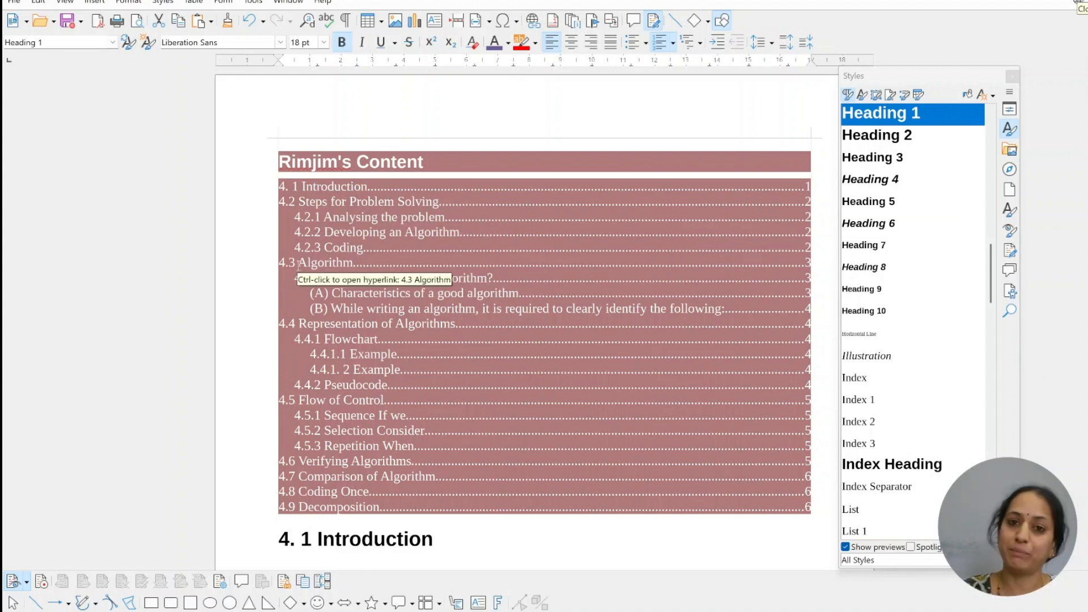
{"action": "right_click", "coordinate": [413, 309]}
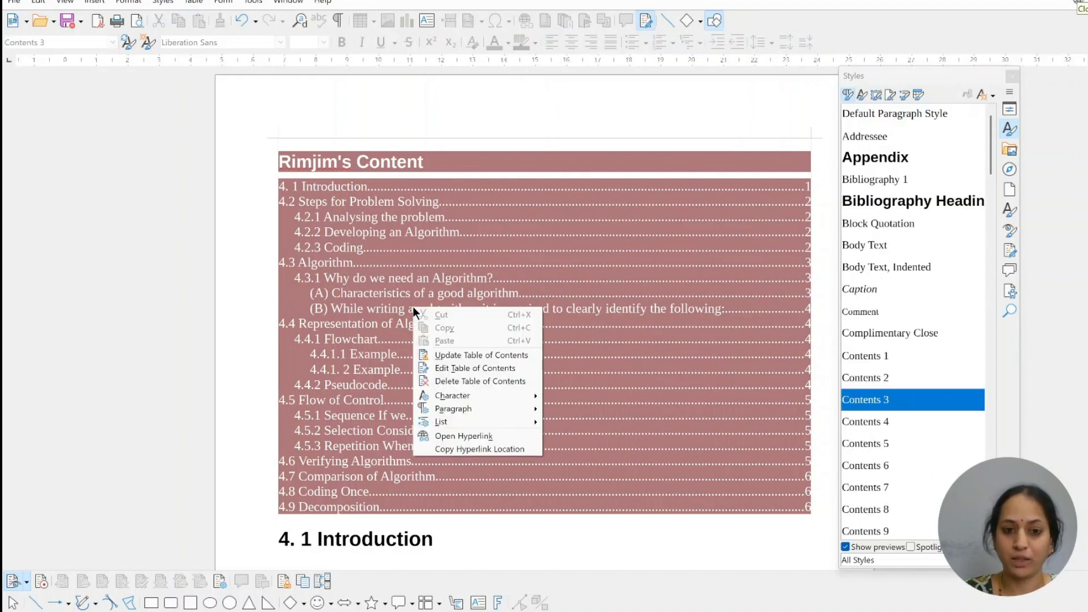
{"action": "left_click", "coordinate": [444, 355]}
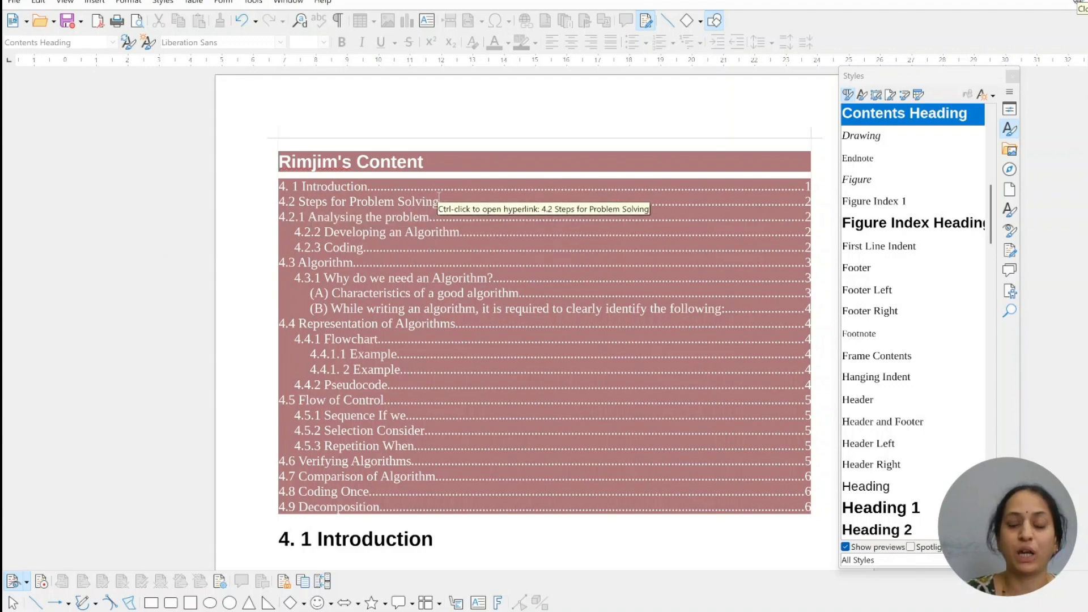
Delete the table of contents from the document
{"action": "right_click", "coordinate": [426, 236]}
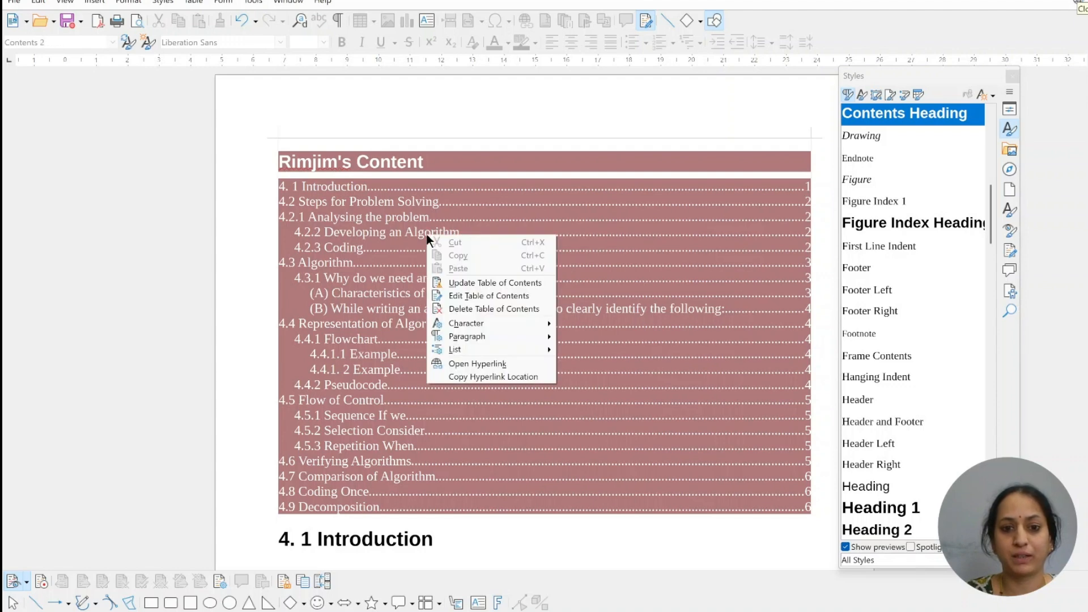
{"action": "left_click", "coordinate": [475, 305]}
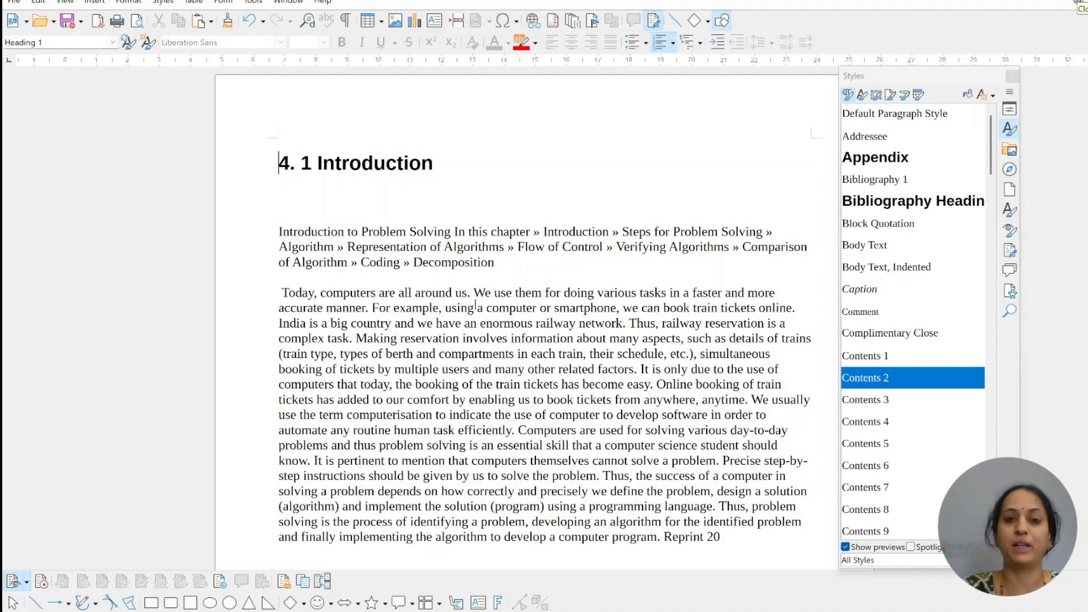